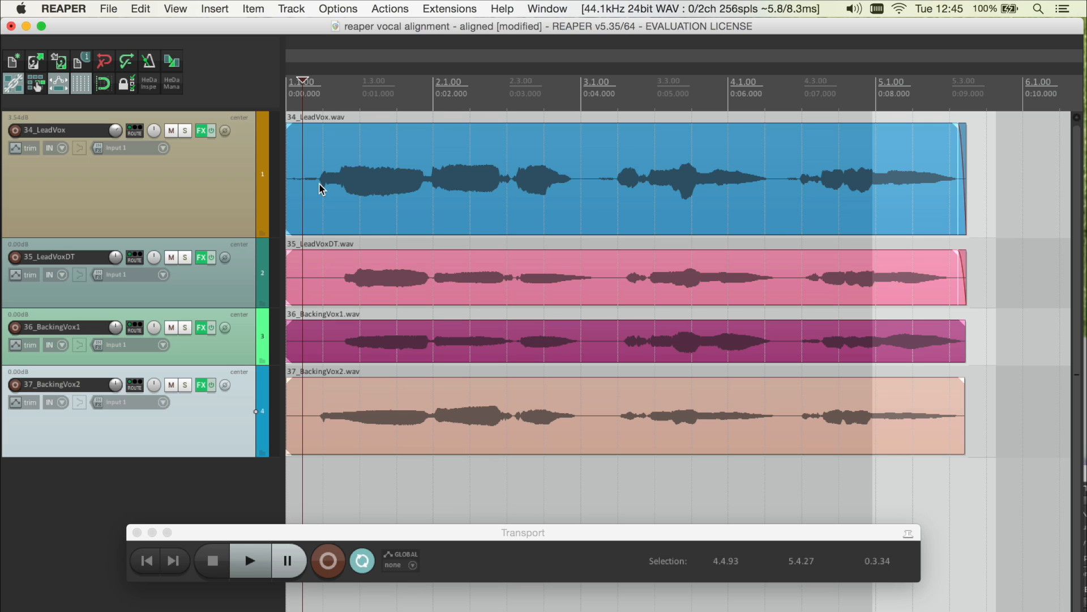
# Open the mouse modifier preferences and show the left-click behaviours for the Media item context
pyautogui.press('super+comma')
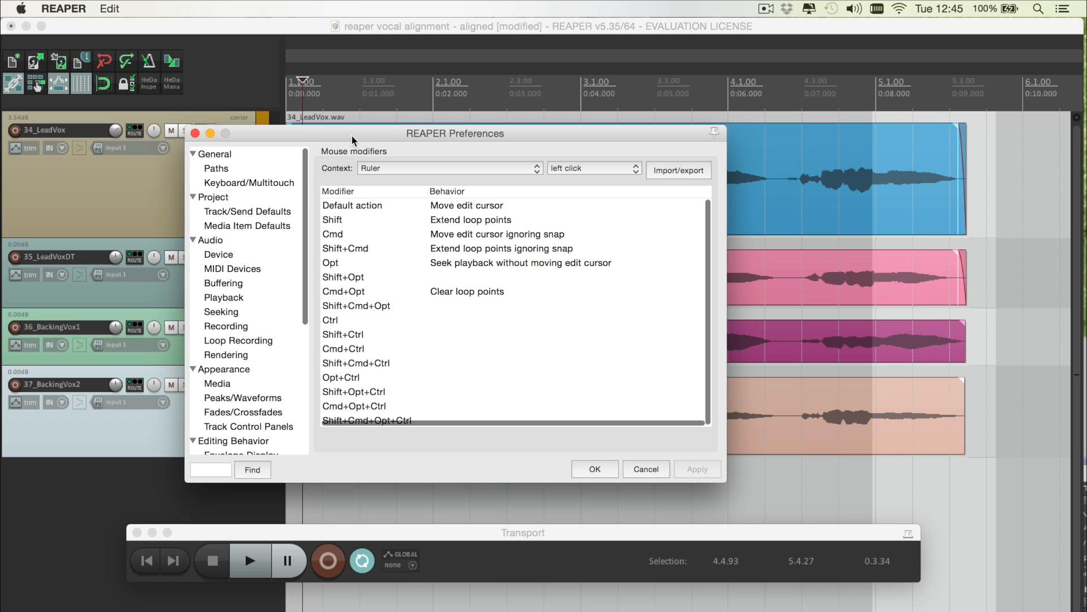
pyautogui.moveTo(351, 113); pyautogui.dragTo(348, 102)
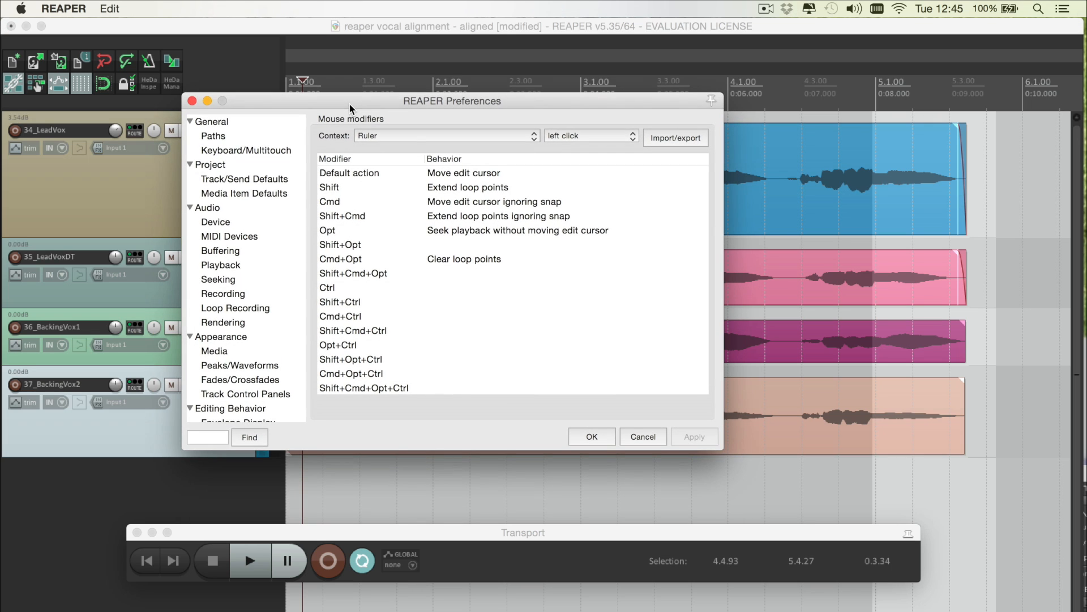
pyautogui.click(373, 135)
pyautogui.click(307, 205)
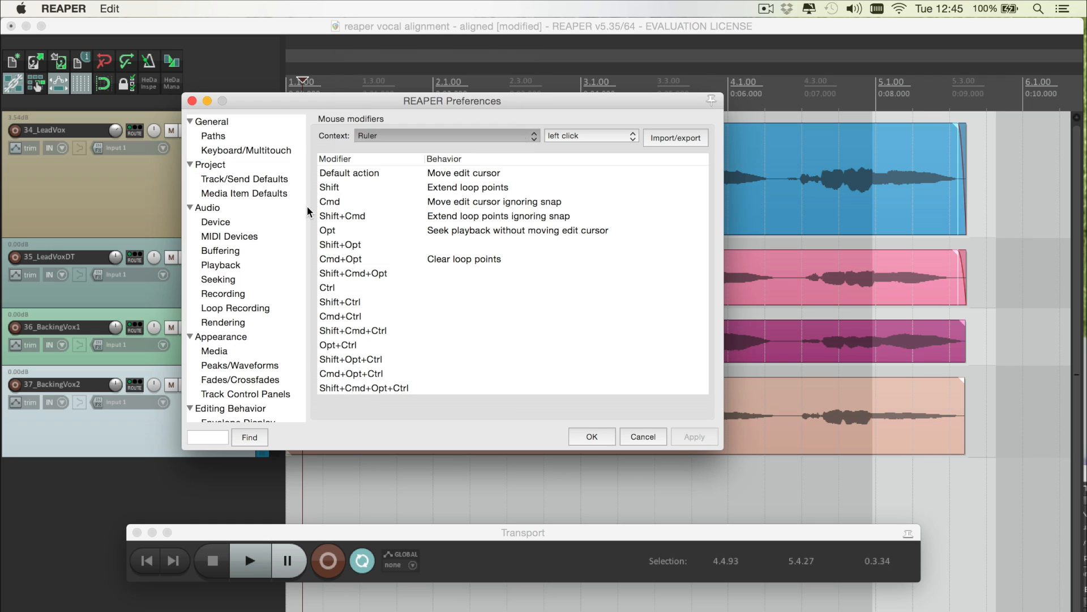
pyautogui.scroll(-8, 272, 255)
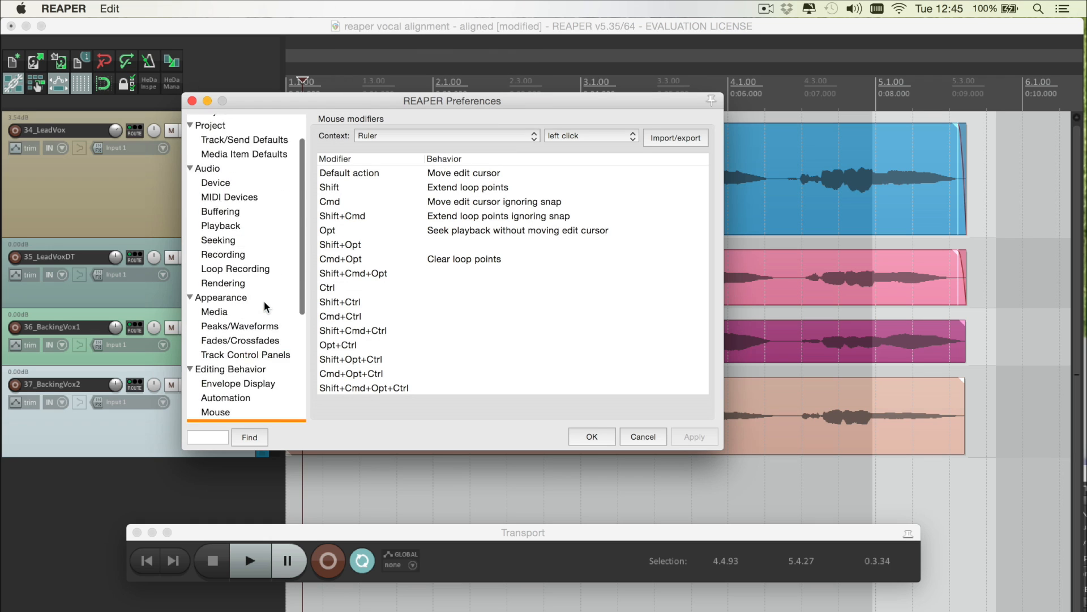
pyautogui.click(379, 135)
pyautogui.click(399, 15)
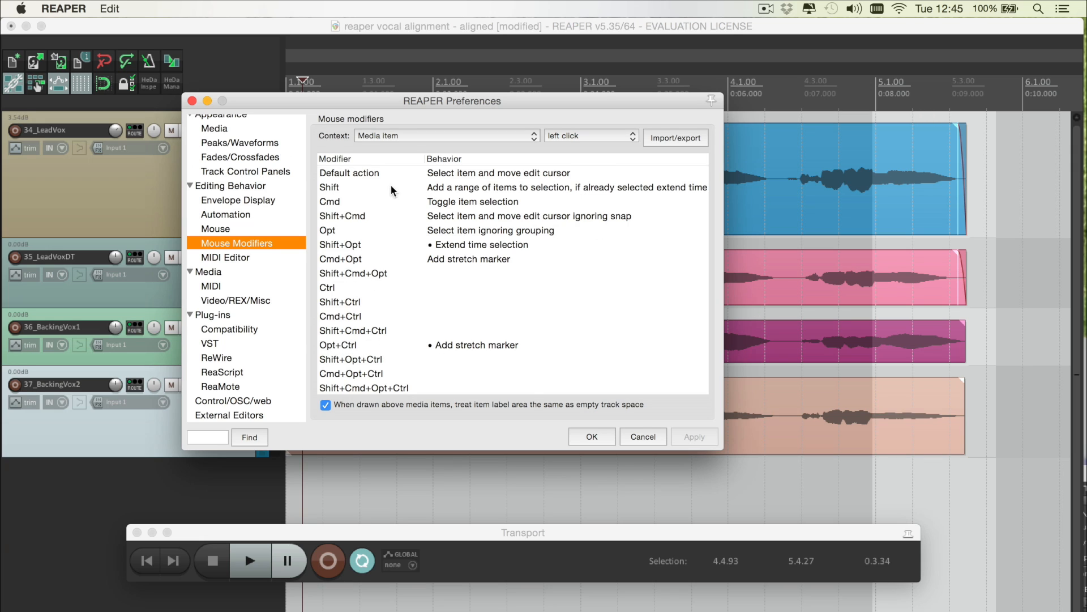
# Review the left-drag modifiers for the Media item stretch marker context and close the preferences
pyautogui.click(405, 137)
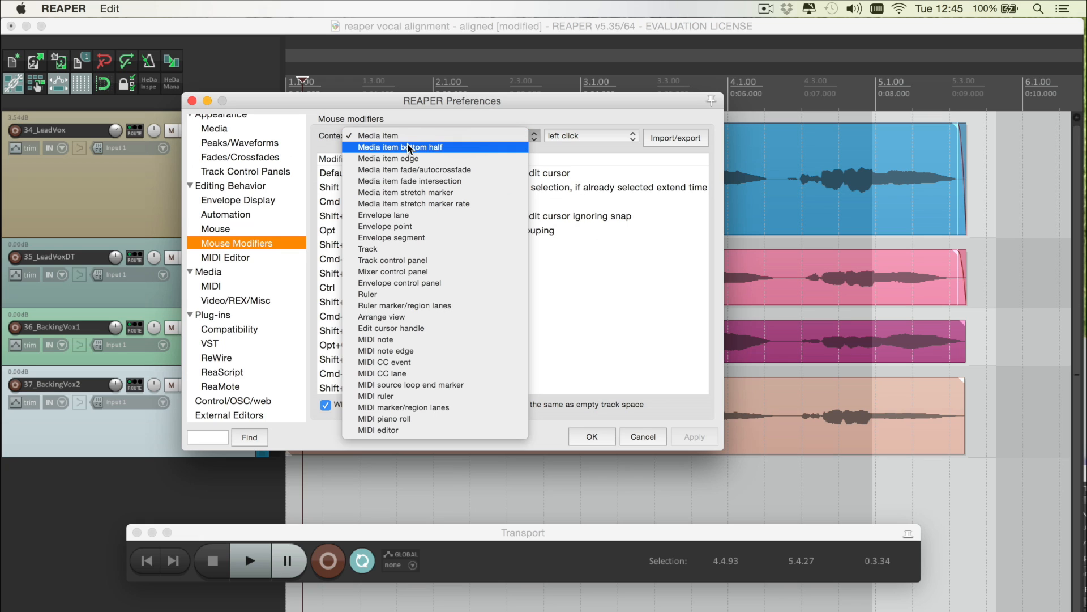
pyautogui.click(406, 192)
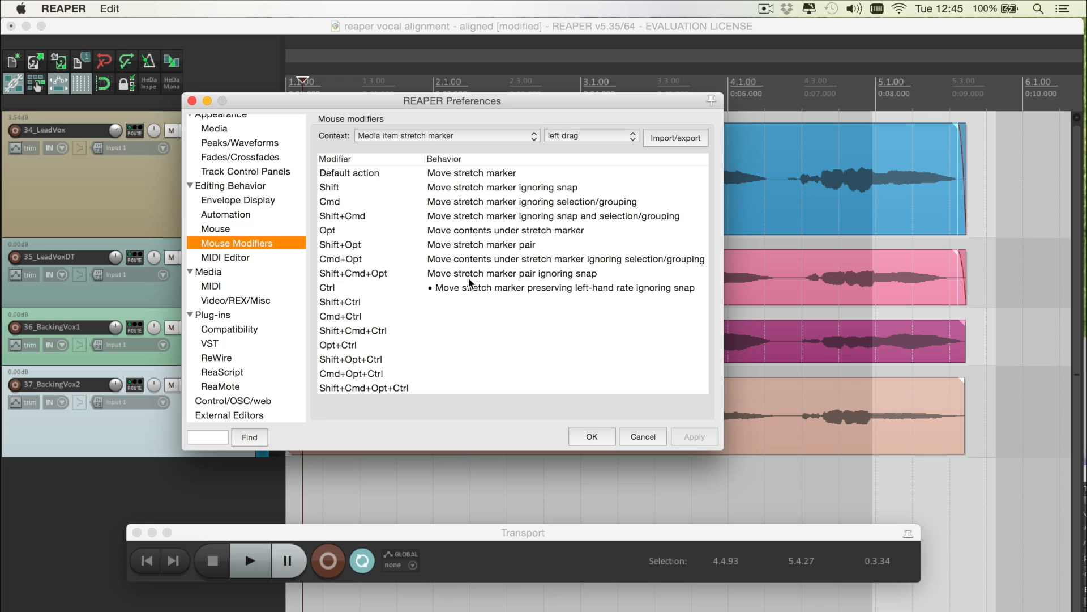
pyautogui.click(596, 440)
pyautogui.click(663, 481)
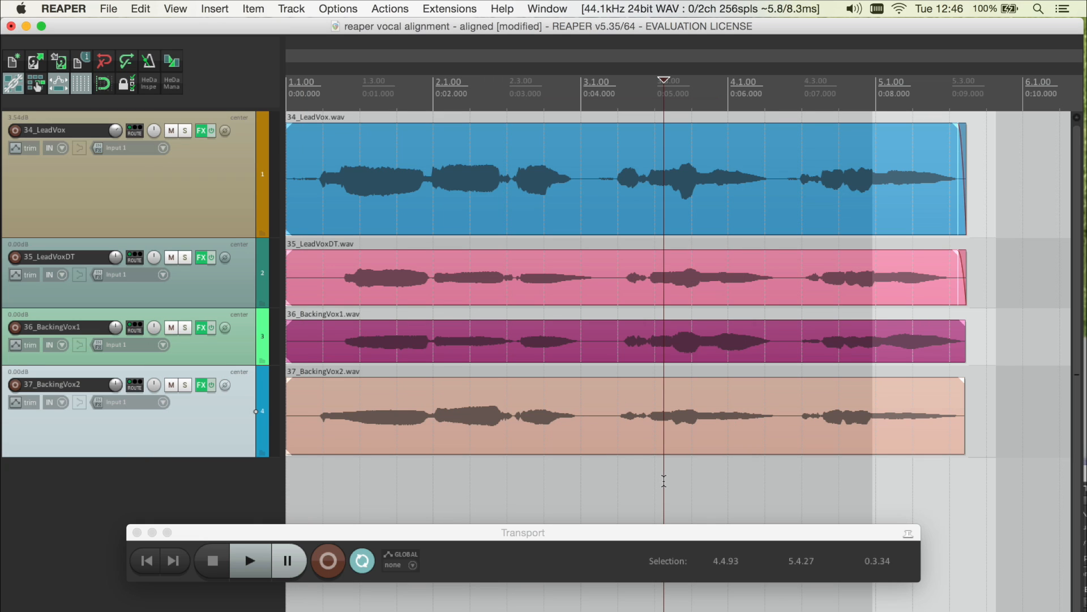
# Reopen the preferences, review the right-drag modifiers for the Arrange view context, and close them
pyautogui.press('super+comma')
pyautogui.click(363, 136)
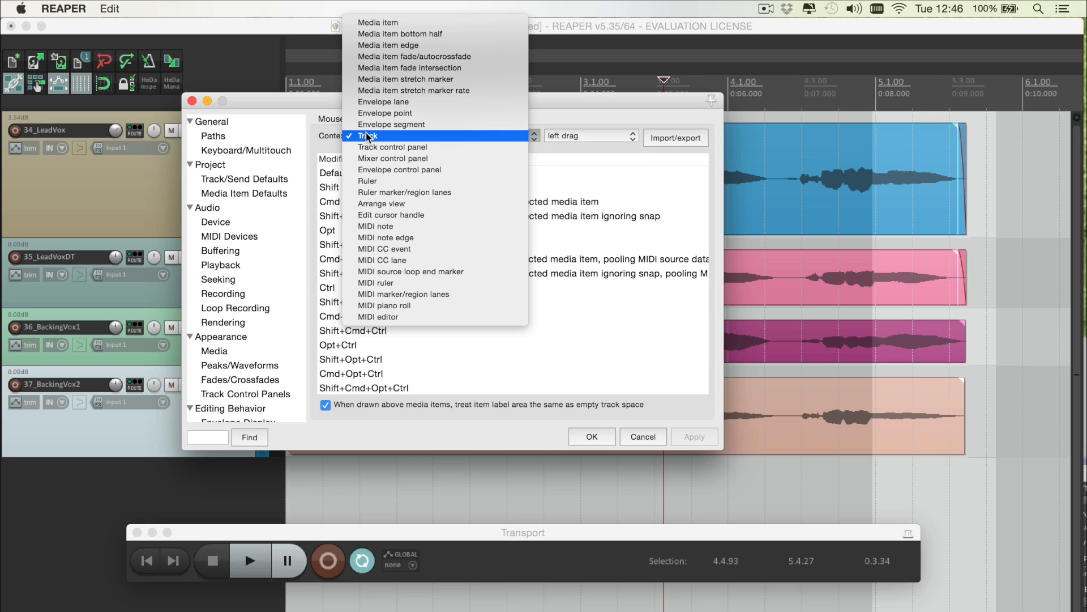
pyautogui.click(383, 204)
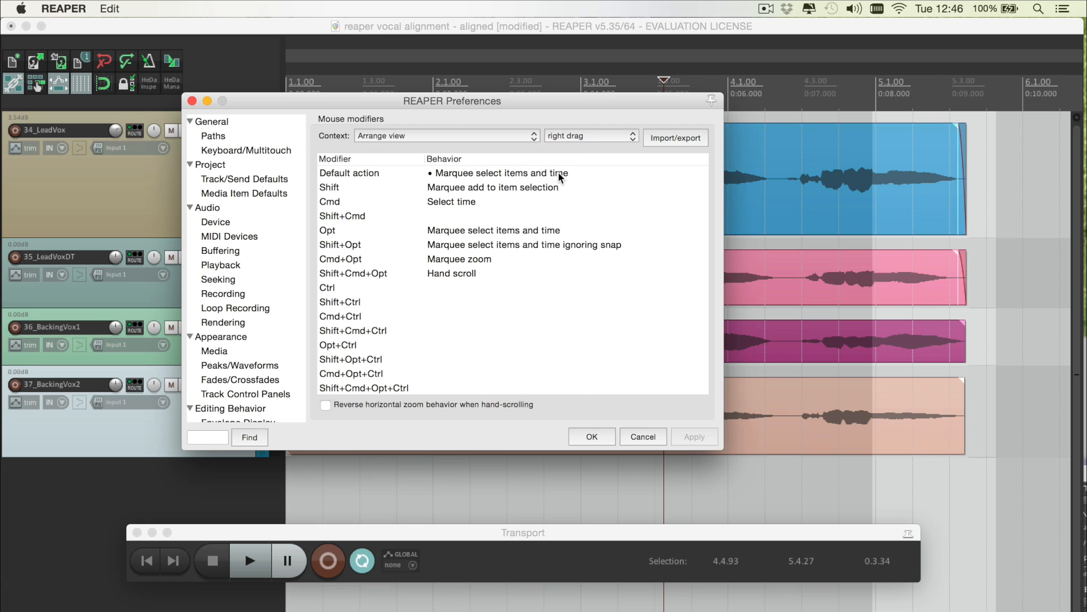
pyautogui.click(596, 432)
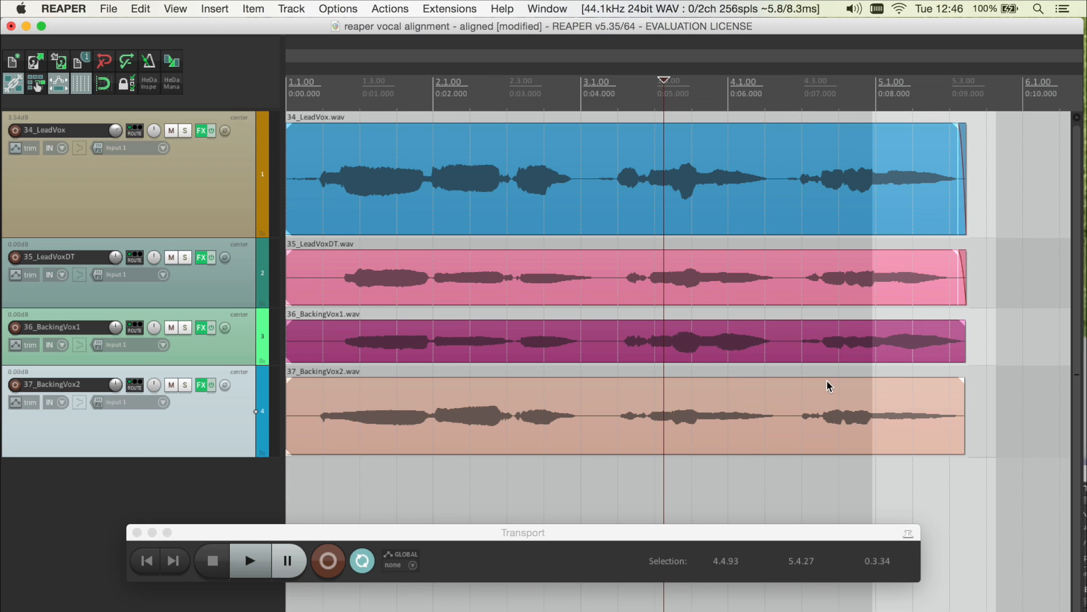
# Marquee-select the three lower vocal items with a time range near their end, and remove the time selection
pyautogui.click(973, 410)
pyautogui.moveTo(973, 409); pyautogui.dragTo(807, 288)
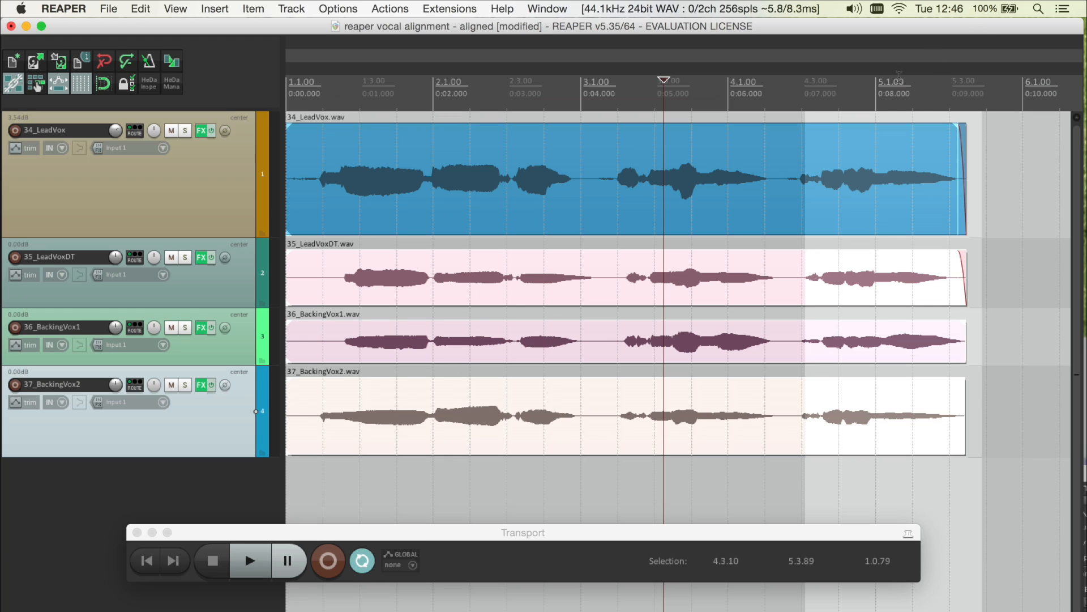
pyautogui.moveTo(425, 89); pyautogui.dragTo(555, 91)
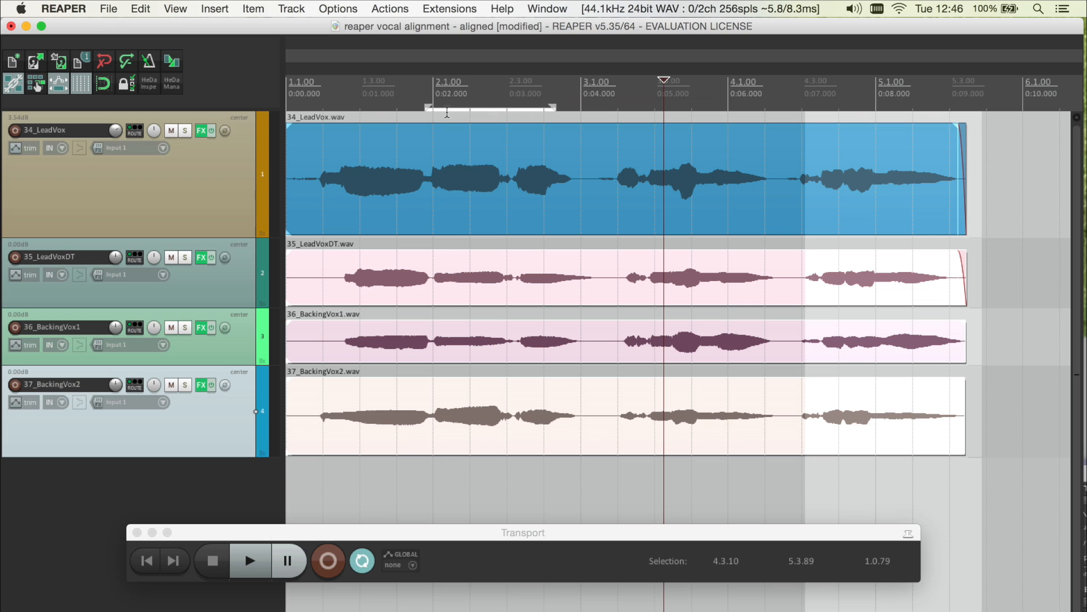
pyautogui.rightClick(474, 90)
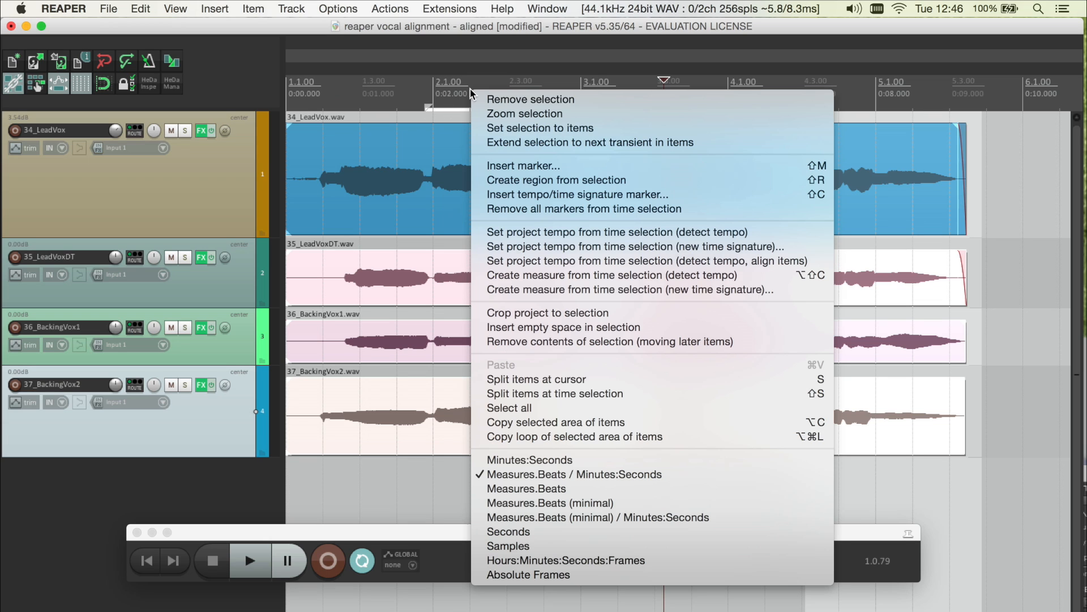
pyautogui.click(503, 100)
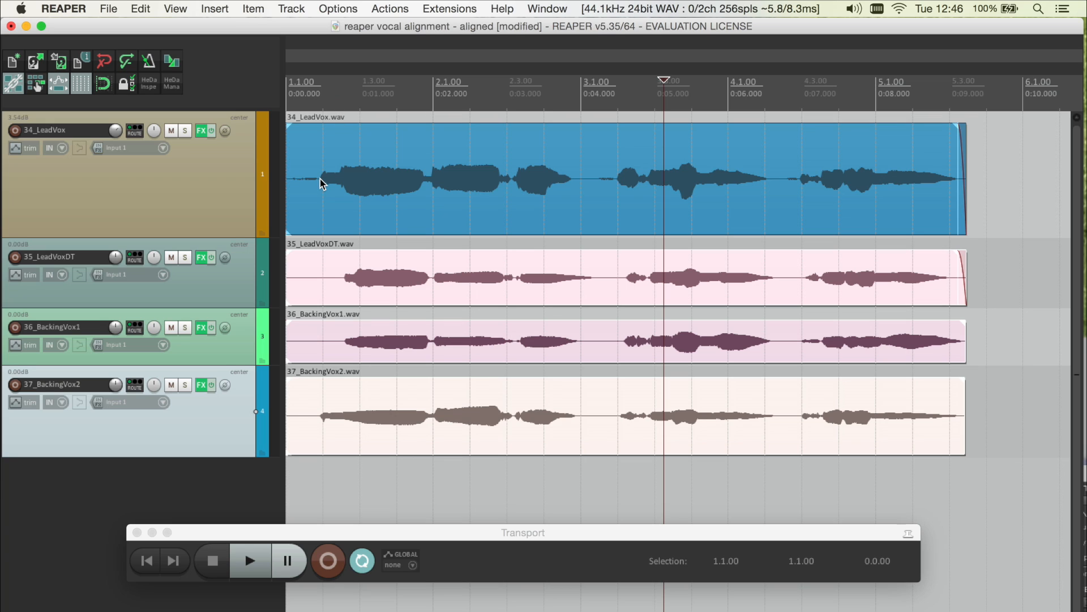
# Try adding stretch markers at the starts of the first four sung phrases on the 34_LeadVox item
pyautogui.hotkey('shift', 'w')
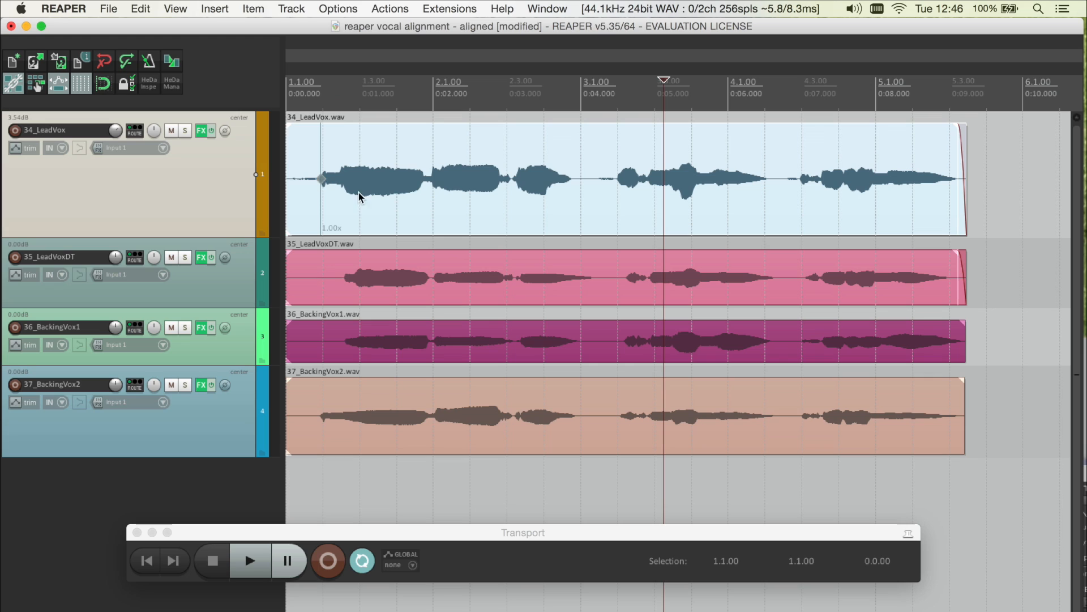
pyautogui.hotkey('shift', 'w')
pyautogui.hotkey('shift', 'w')
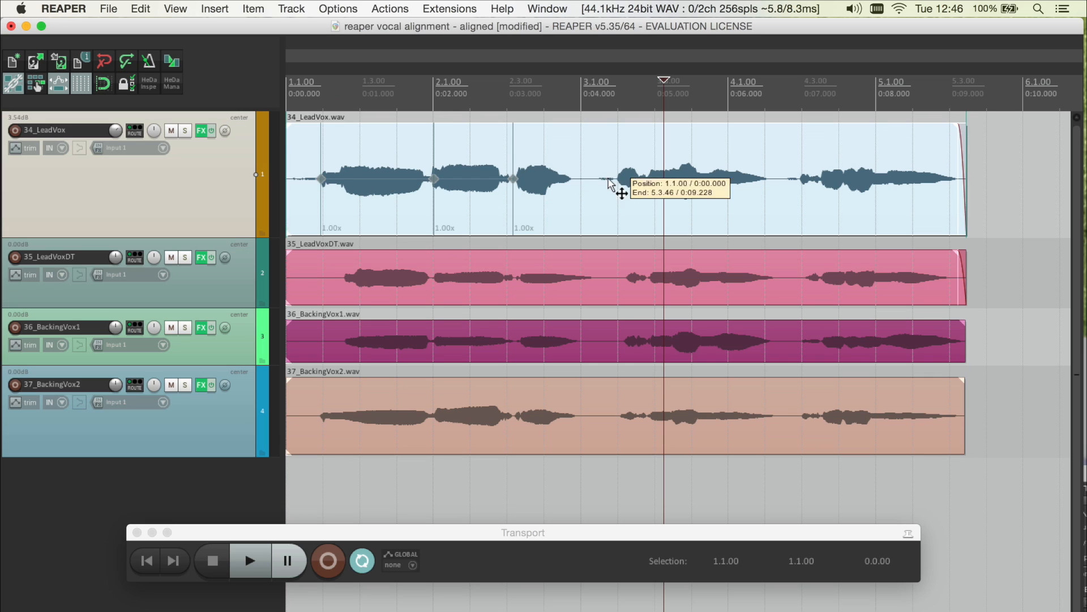
pyautogui.hotkey('shift', 'w')
# Undo the last three lead vocal stretch markers, and delete the remaining one after a trial move to the first phrase's end
pyautogui.press('super+z')
pyautogui.press('super+z')
pyautogui.press('super+z')
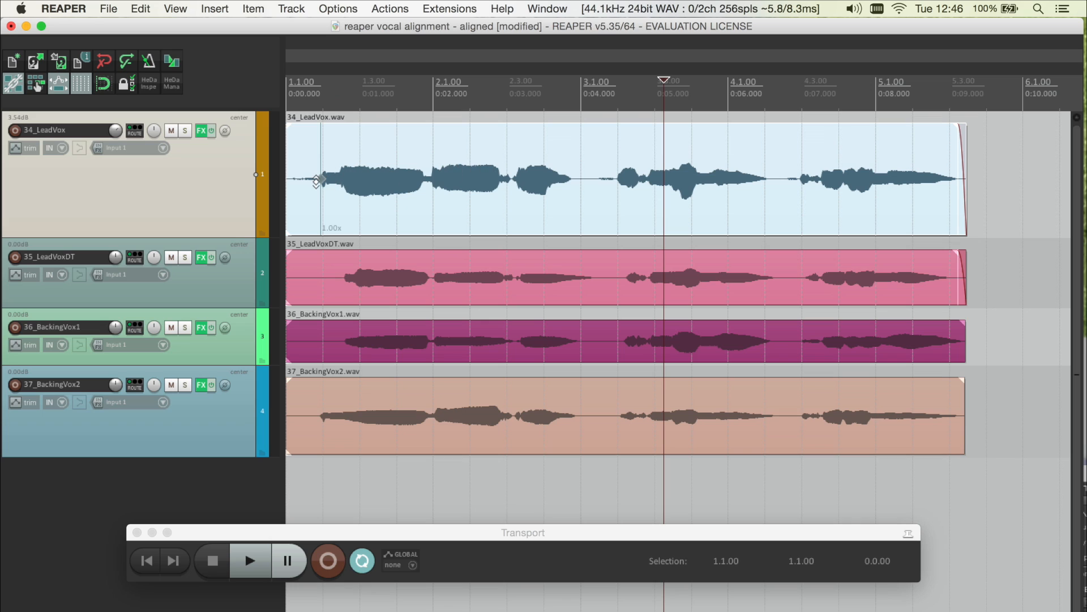
pyautogui.moveTo(324, 179); pyautogui.dragTo(424, 178)
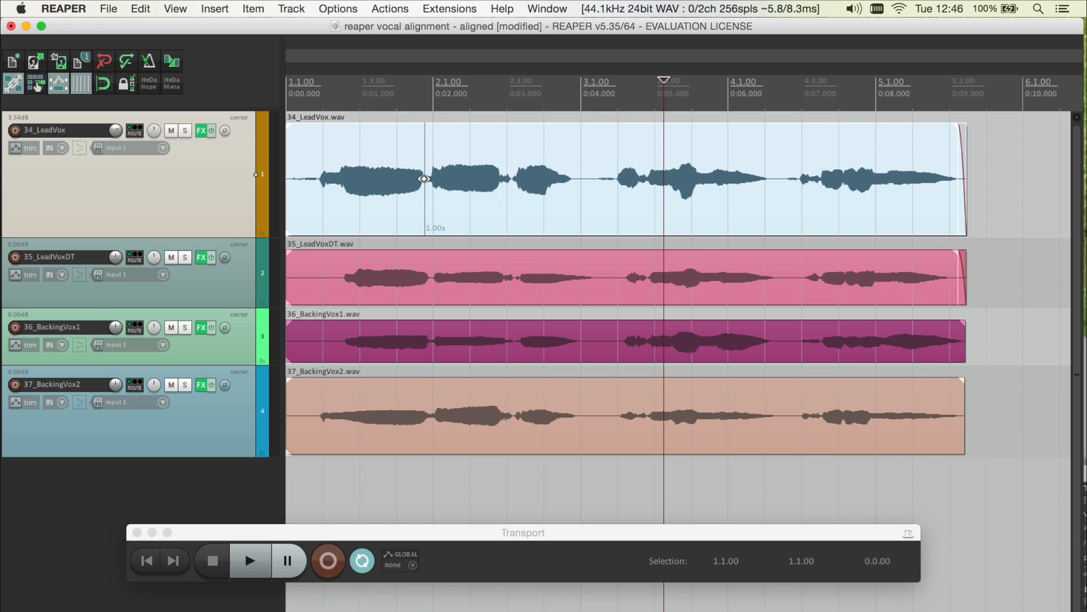
pyautogui.keyDown('alt'); pyautogui.click(424, 179); pyautogui.keyUp('alt')
# Add five stretch markers to the 34_LeadVox item at the word boundaries between about 1.1 and the end of the third phrase
pyautogui.hotkey('shift', 'w')
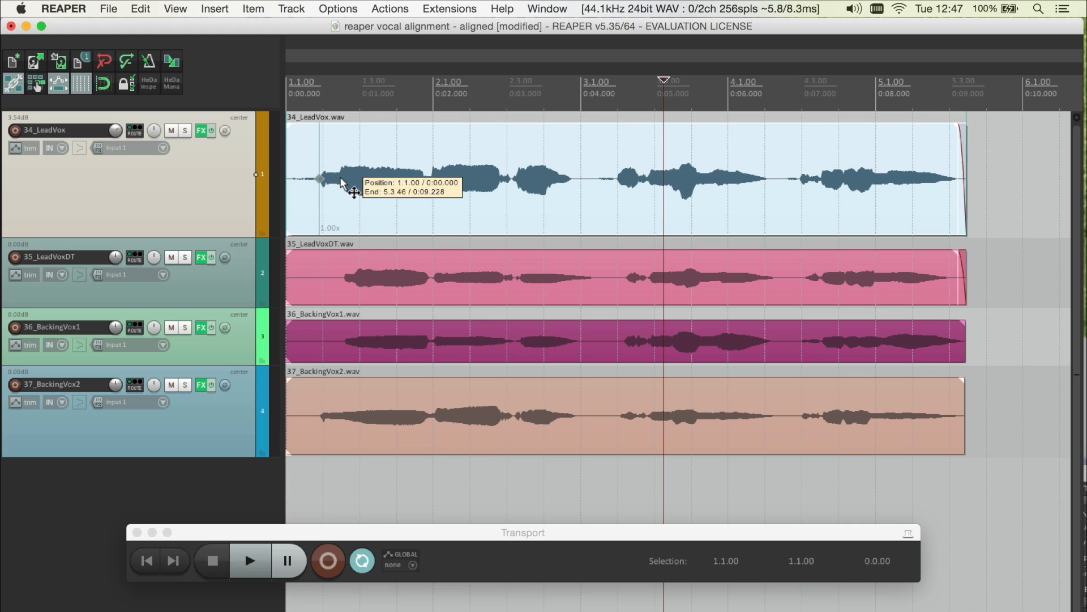
pyautogui.hotkey('shift', 'w')
pyautogui.hotkey('shift', 'w')
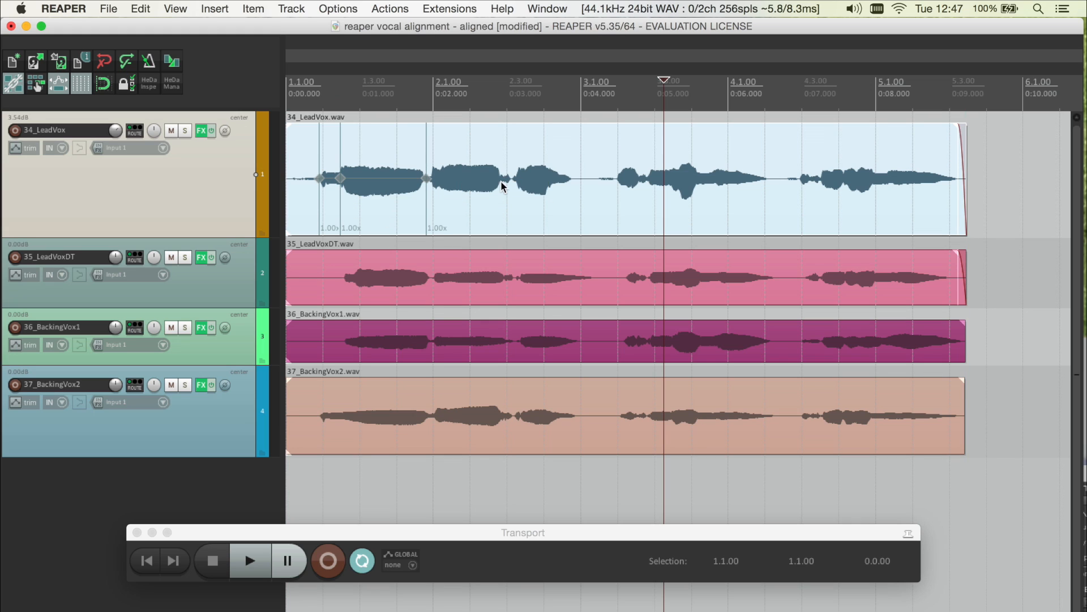
pyautogui.hotkey('shift', 'w')
pyautogui.hotkey('shift', 'w')
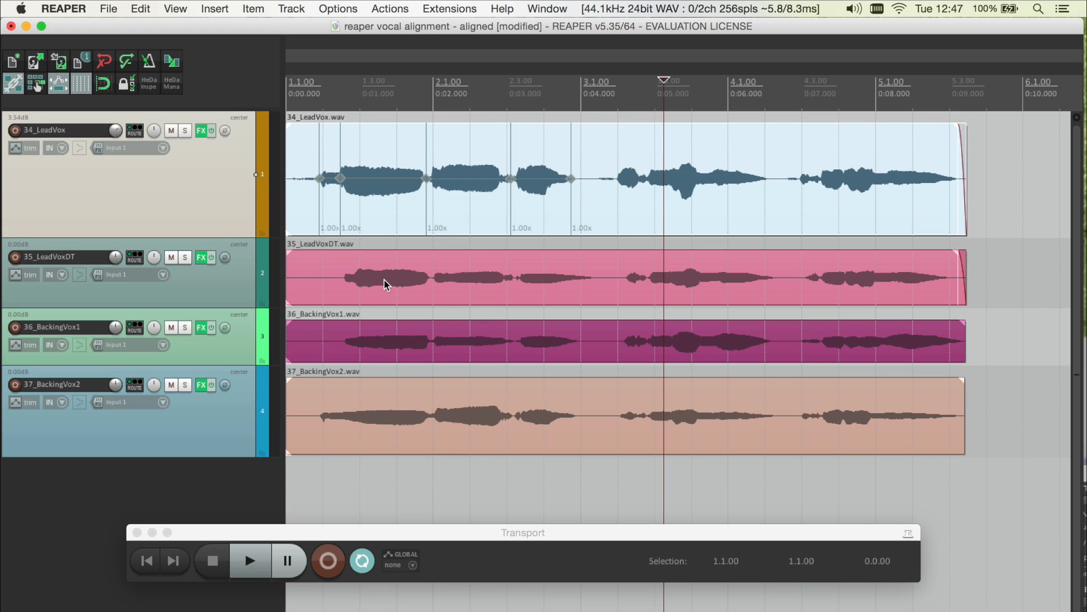
# Add stretch markers at the start and end of the first phrase on the 35_LeadVoxDT and 36_BackingVox1 items
pyautogui.click(344, 279)
pyautogui.hotkey('shift', 'w')
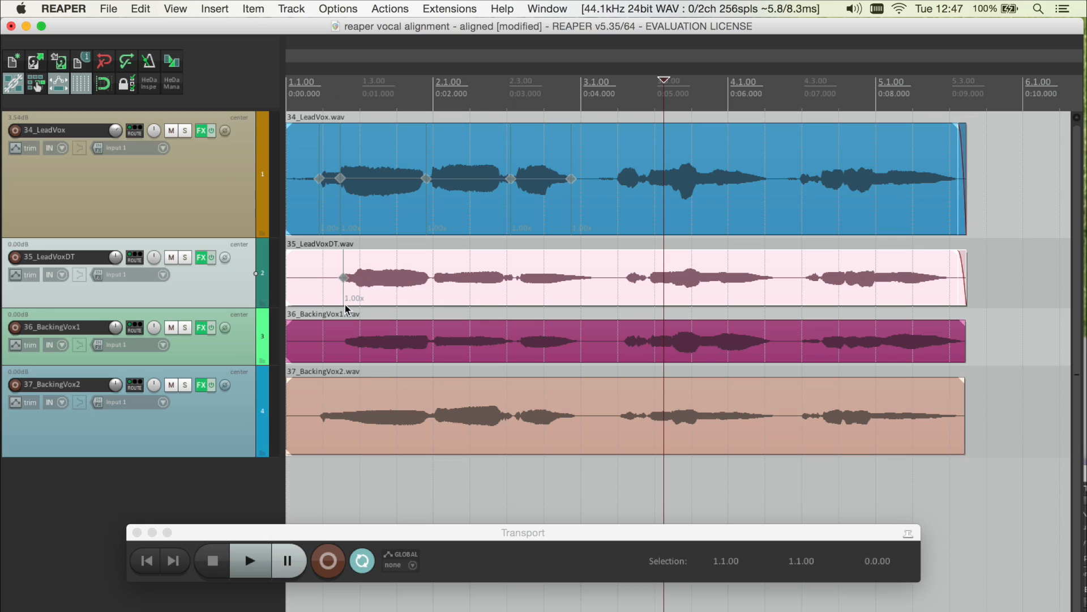
pyautogui.click(346, 341)
pyautogui.hotkey('shift', 'w')
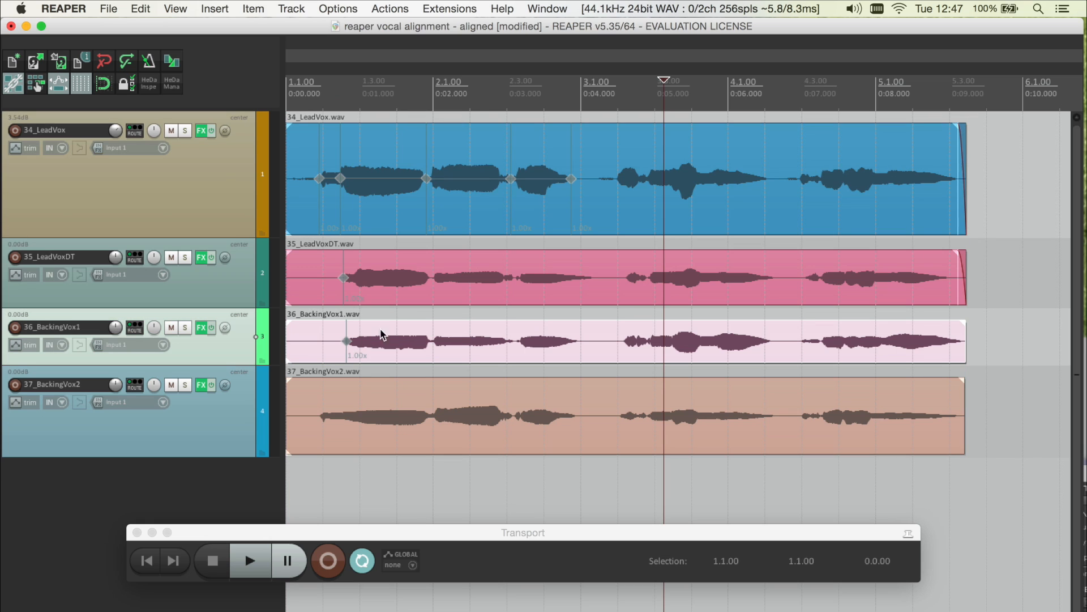
pyautogui.click(430, 278)
pyautogui.hotkey('shift', 'w')
pyautogui.hotkey('shift', 'w')
pyautogui.click(431, 342)
# Add four stretch markers to the 37_BackingVox2 item at the word boundaries up to the start of the third phrase
pyautogui.click(344, 416)
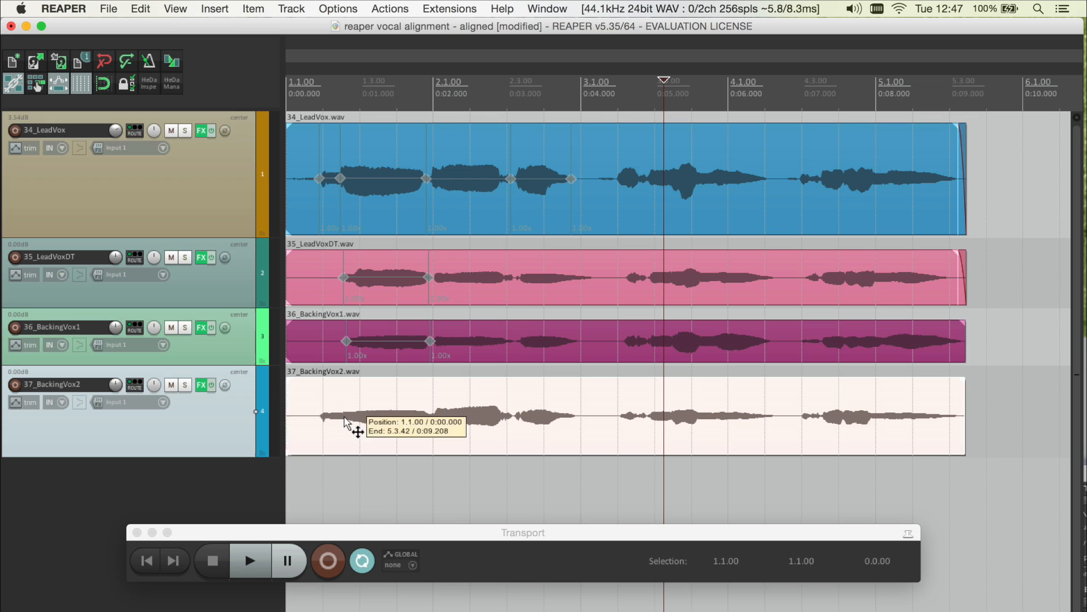
pyautogui.click(317, 416)
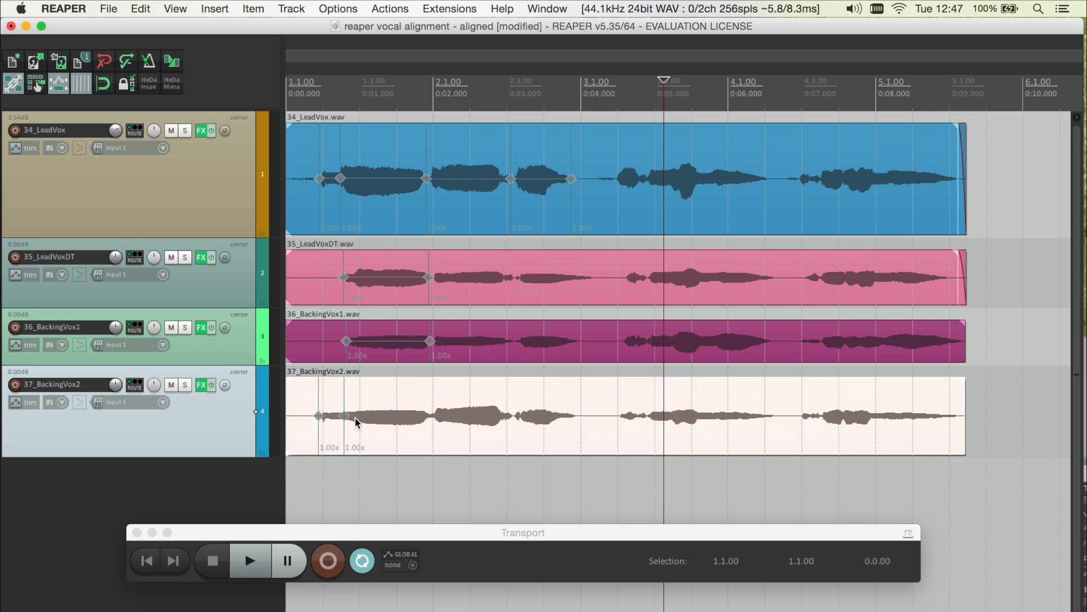
pyautogui.click(426, 415)
pyautogui.click(515, 419)
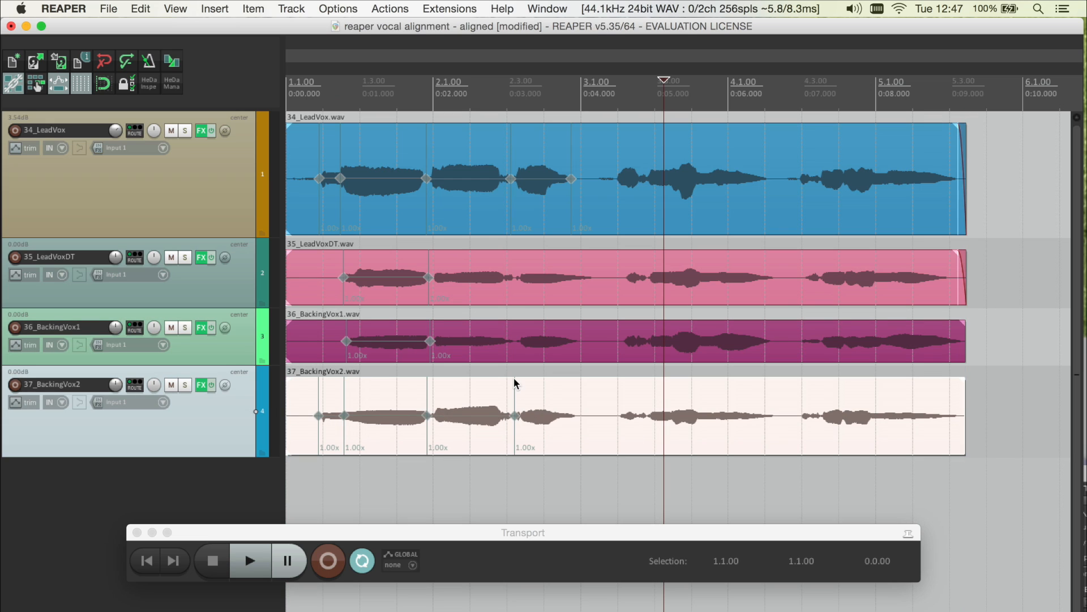
# Mark the third phrase's start on 35_LeadVoxDT and 36_BackingVox1, and its end on all three lower items, with stretch markers
pyautogui.click(512, 342)
pyautogui.click(507, 278)
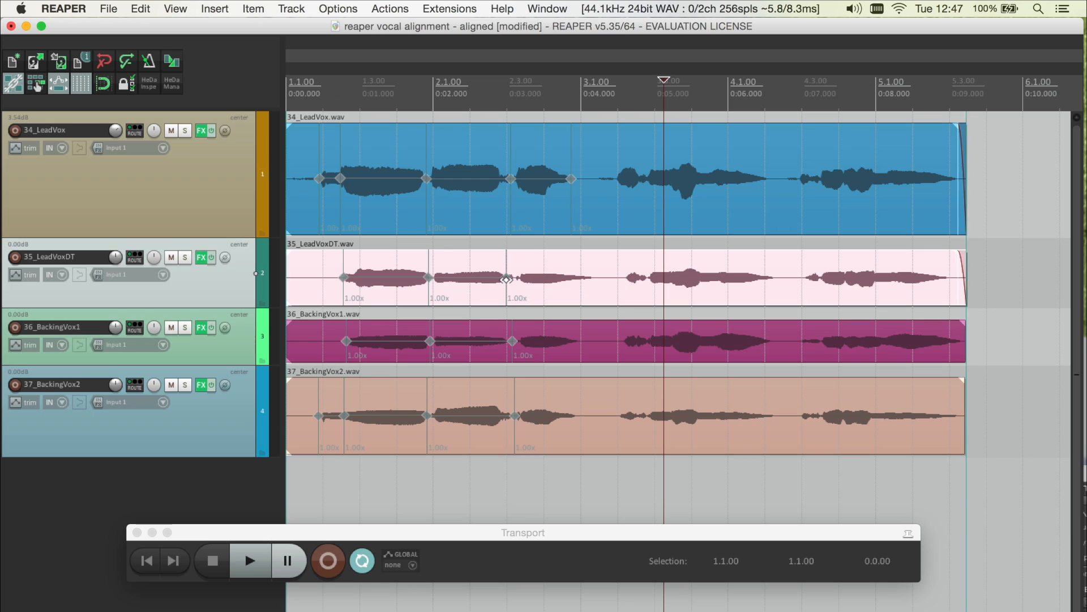
pyautogui.click(592, 278)
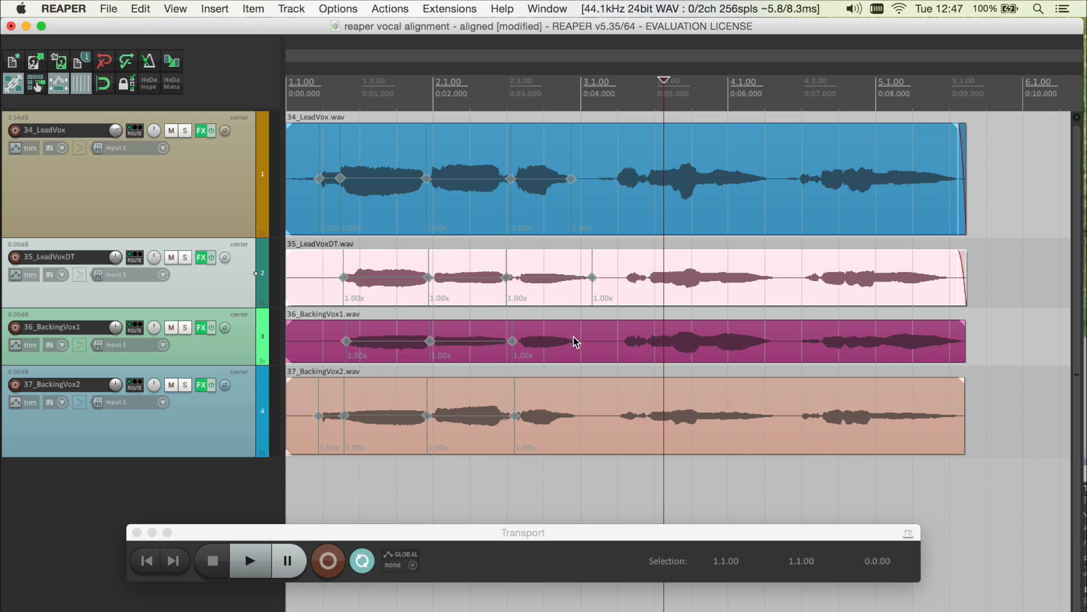
pyautogui.click(581, 341)
pyautogui.click(577, 417)
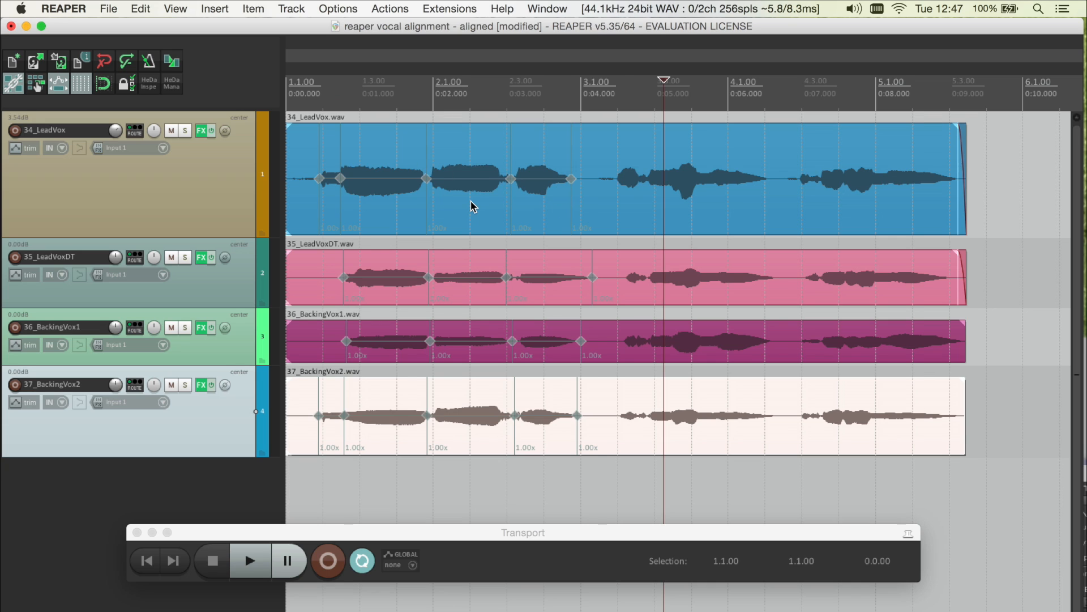
# Try lengthening the lead vocal's first phrase by moving its end stretch marker forward in time, and return the marker to its original position
pyautogui.scroll(2, 474, 206)
pyautogui.hscroll(-1, 474, 207)
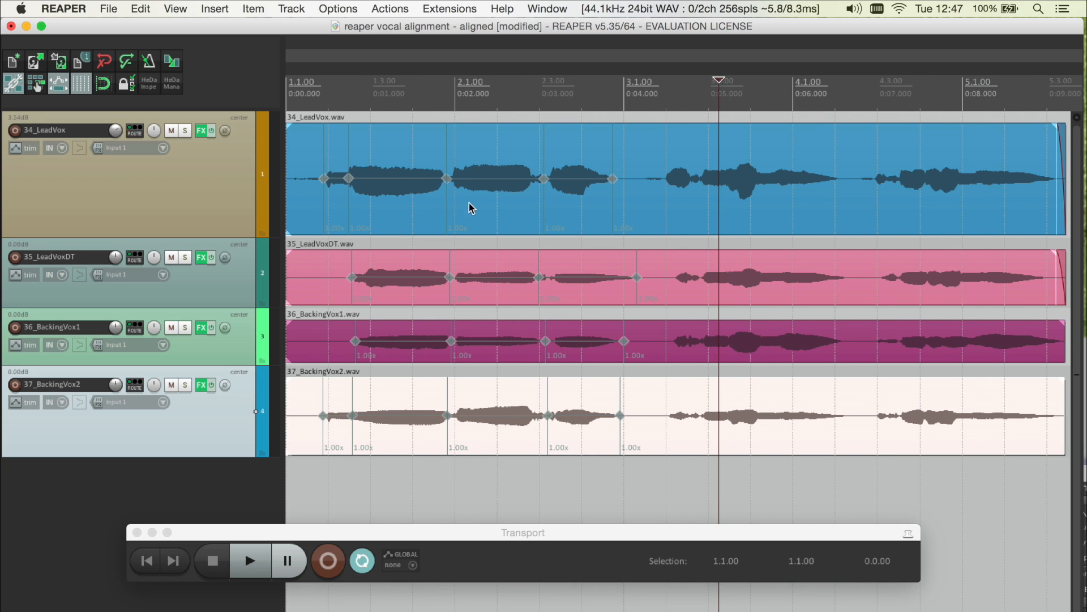
pyautogui.click(447, 180)
pyautogui.moveTo(447, 180)
pyautogui.mouseDown()
pyautogui.moveTo(409, 181)
pyautogui.moveTo(487, 182)
pyautogui.moveTo(352, 182)
pyautogui.moveTo(475, 176)
pyautogui.mouseUp()
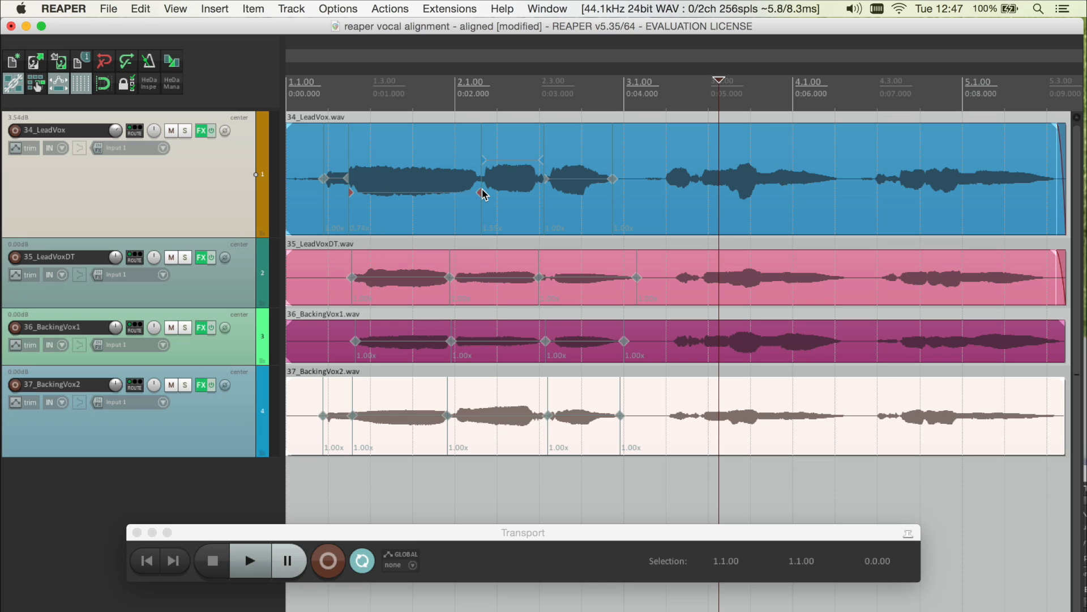
pyautogui.moveTo(481, 192); pyautogui.dragTo(446, 191)
pyautogui.moveTo(446, 191); pyautogui.dragTo(447, 191)
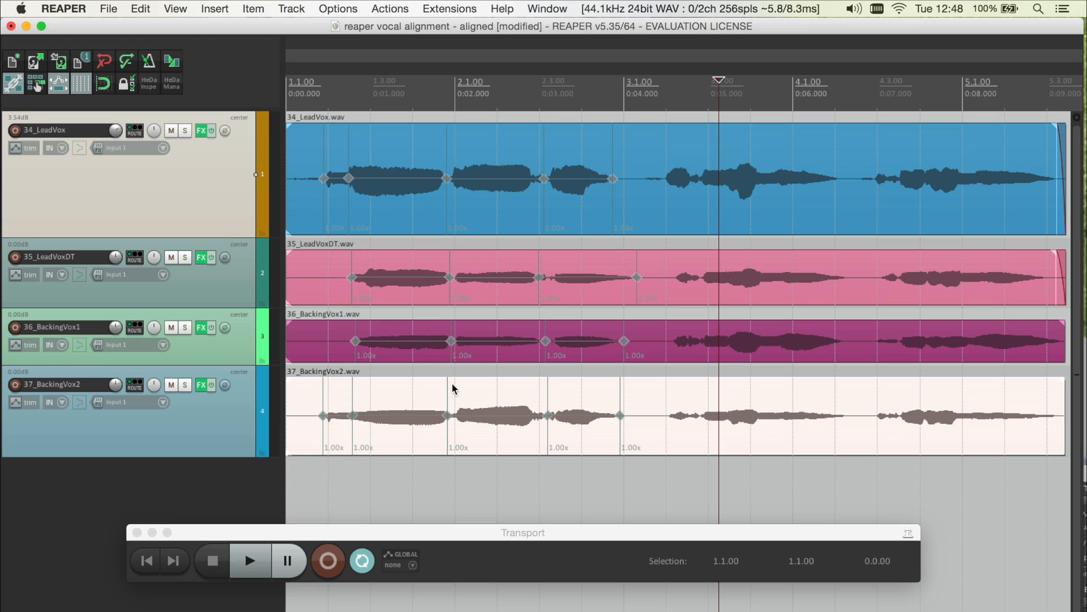
# Marquee-select all four vocal items together with a short time range from about 2.1.43 to 2.1.71
pyautogui.click(502, 475)
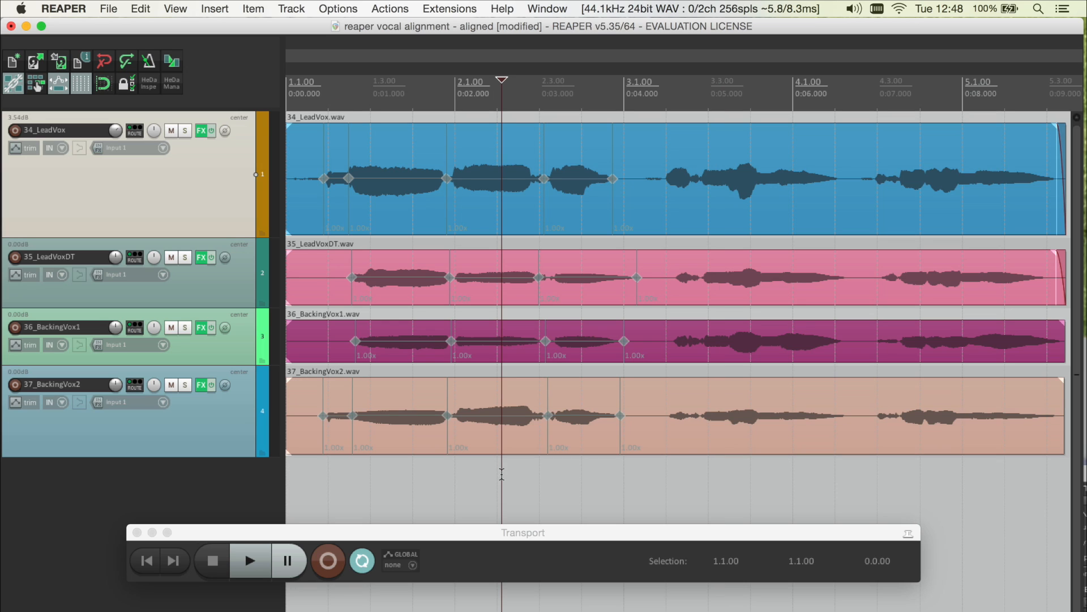
pyautogui.moveTo(487, 488); pyautogui.dragTo(473, 177)
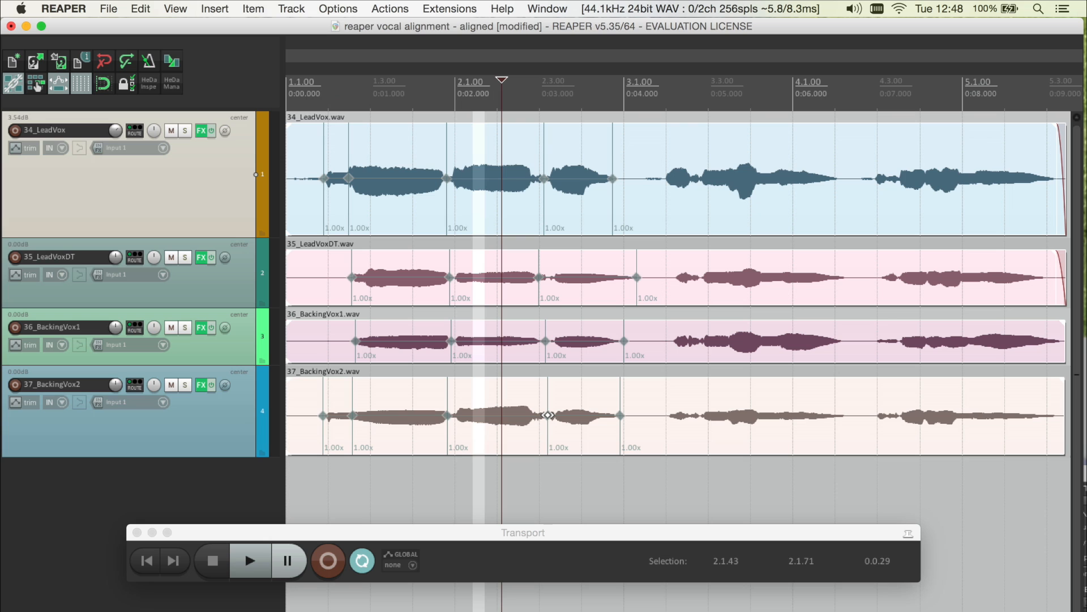
# Move the third phrase's starting stretch marker on 37_BackingVox2 slightly earlier while all four vocal items are selected
pyautogui.moveTo(548, 415)
pyautogui.mouseDown()
pyautogui.moveTo(533, 411)
pyautogui.moveTo(584, 401)
pyautogui.moveTo(504, 397)
pyautogui.moveTo(553, 396)
pyautogui.moveTo(539, 400)
pyautogui.mouseUp()
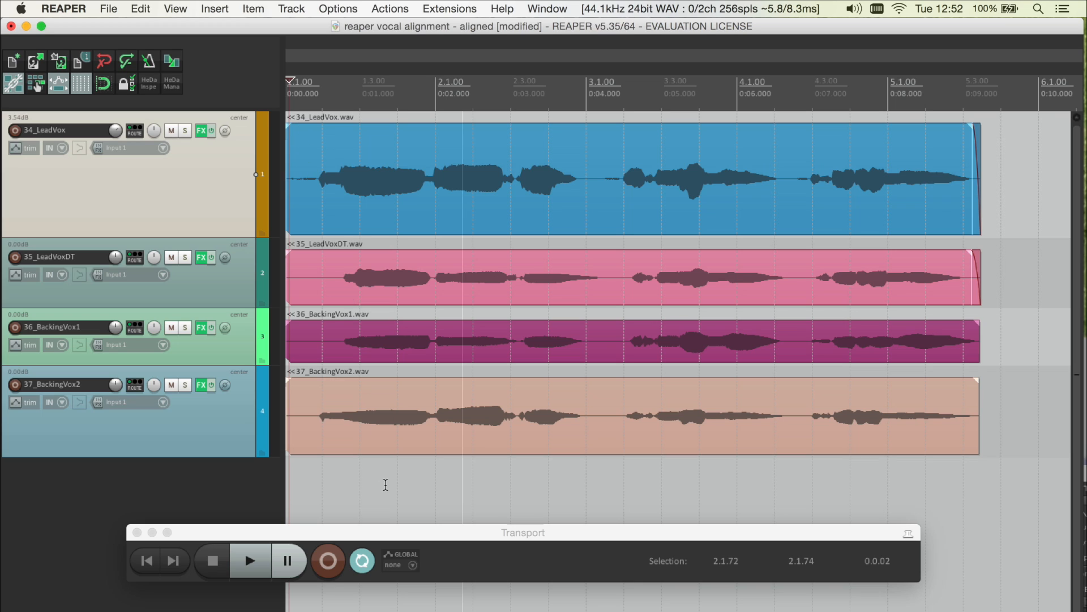
# Select all four unmarked vocal items and add stretch markers to them together at the lead vocal's word boundaries, through the third phrase's end
pyautogui.moveTo(386, 486); pyautogui.dragTo(381, 486)
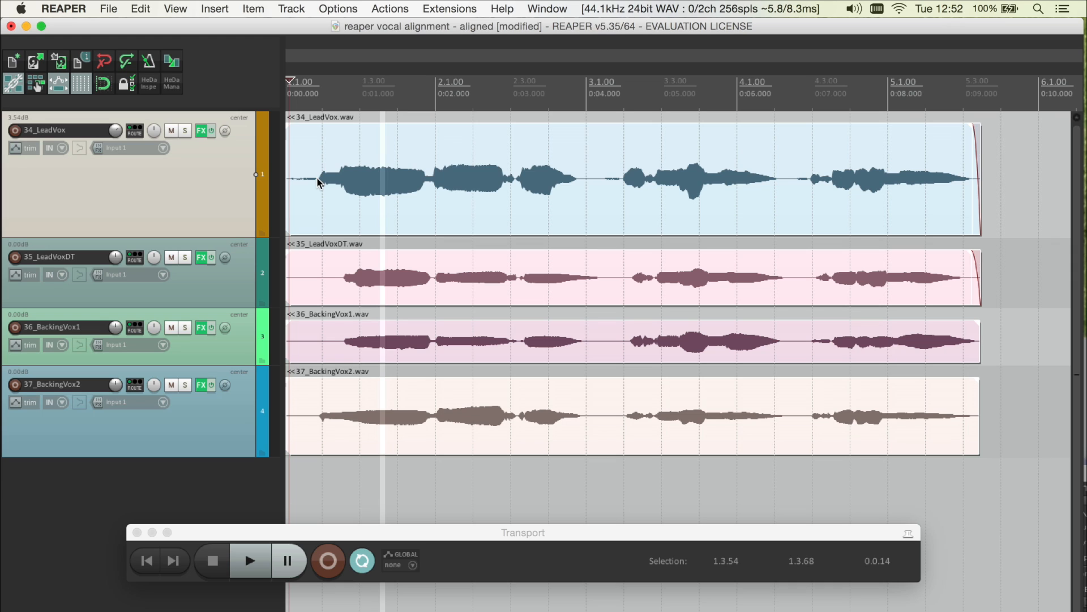
pyautogui.hotkey('shift', 'w')
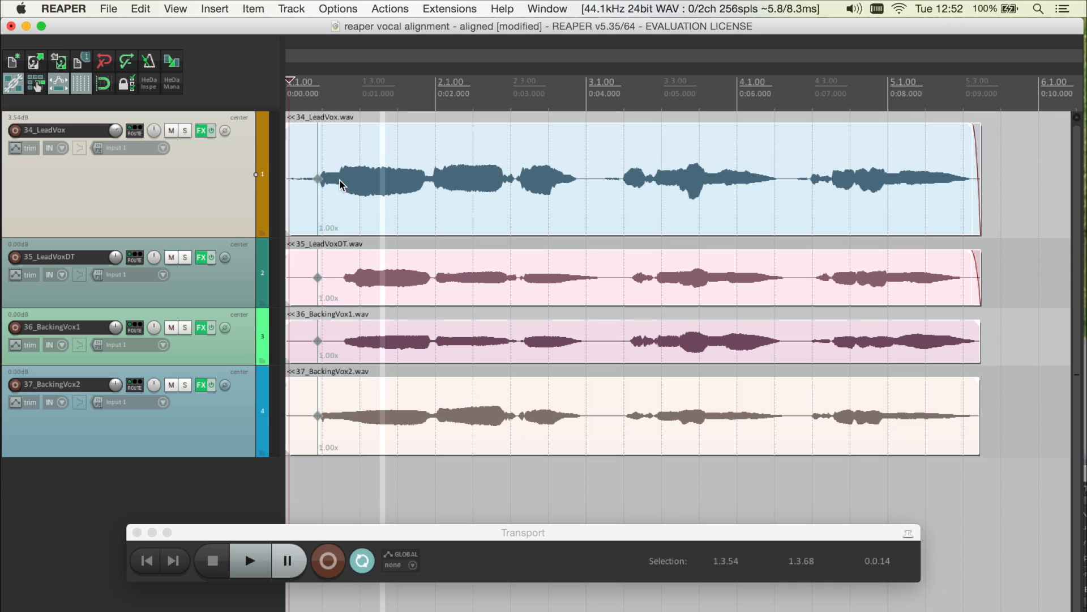
pyautogui.hotkey('shift', 'w')
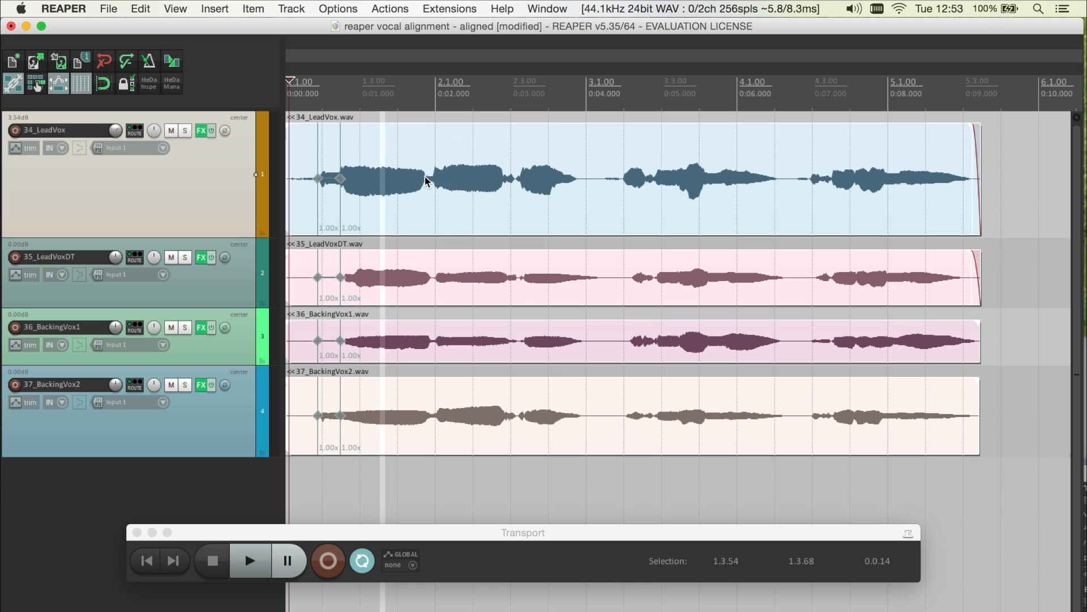
pyautogui.hotkey('shift', 'w')
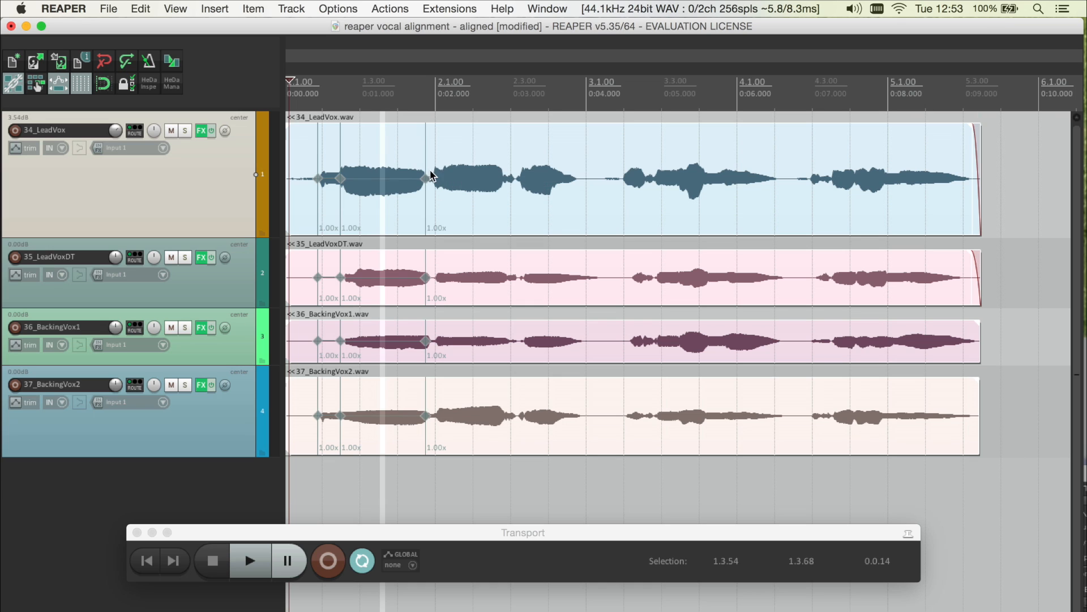
pyautogui.hotkey('shift', 'w')
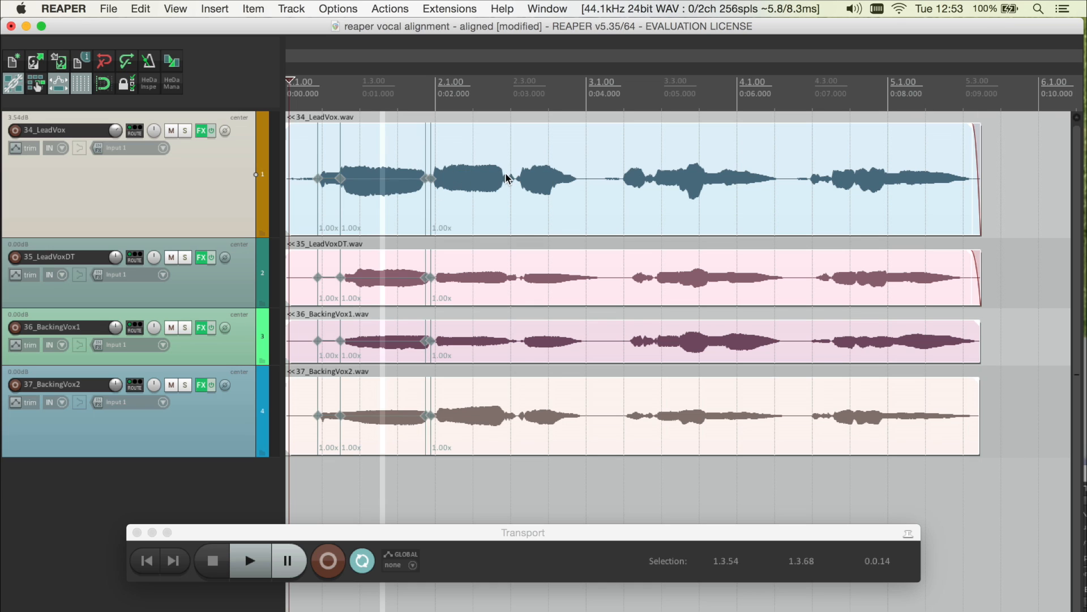
pyautogui.hotkey('shift', 'w')
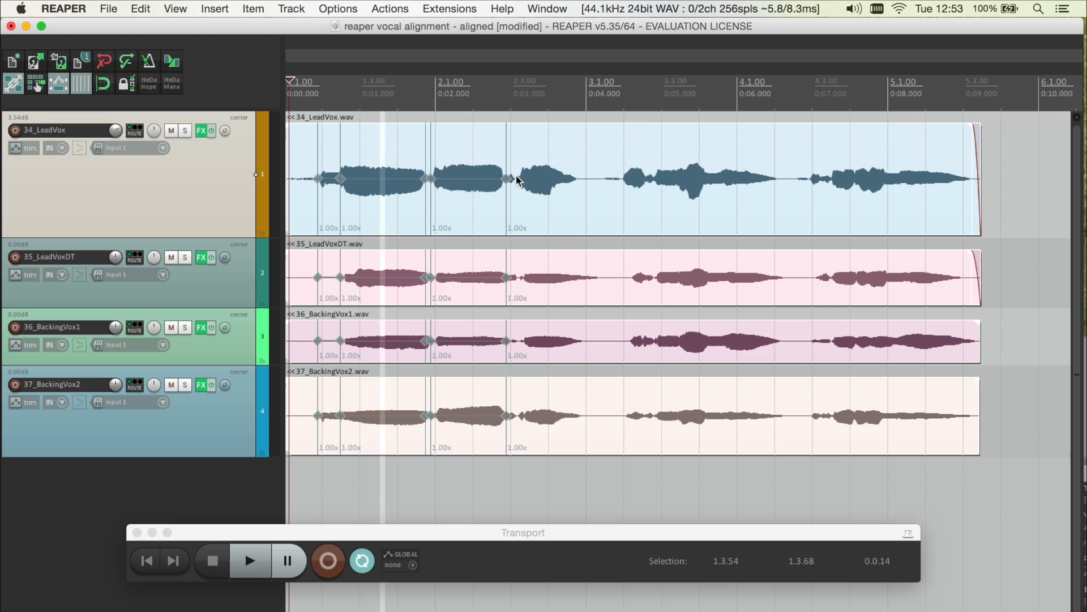
pyautogui.hotkey('shift', 'w')
pyautogui.hotkey('shift', 'w')
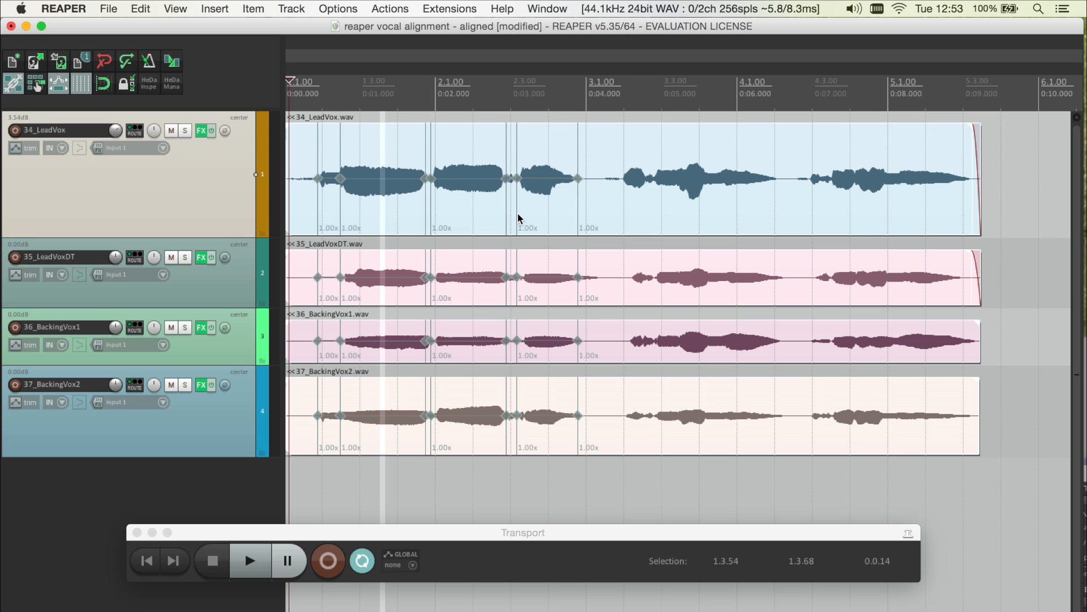
# Deselect the items and reposition the second stretch marker on each of the three lower items at its own note onset, without stretching the audio
pyautogui.scroll(6, 473, 235)
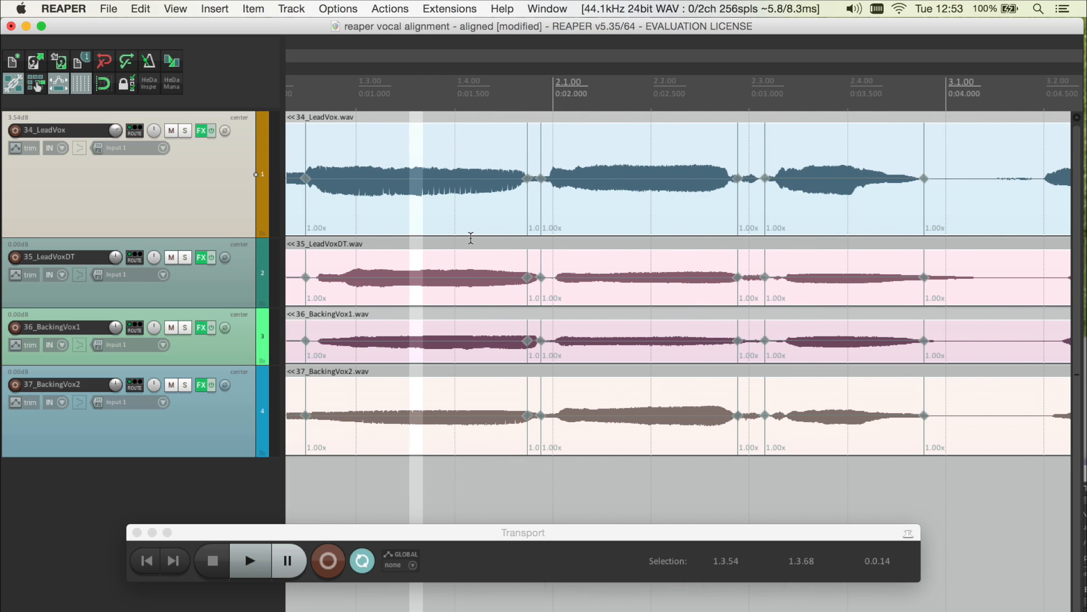
pyautogui.hscroll(-5, 432, 257)
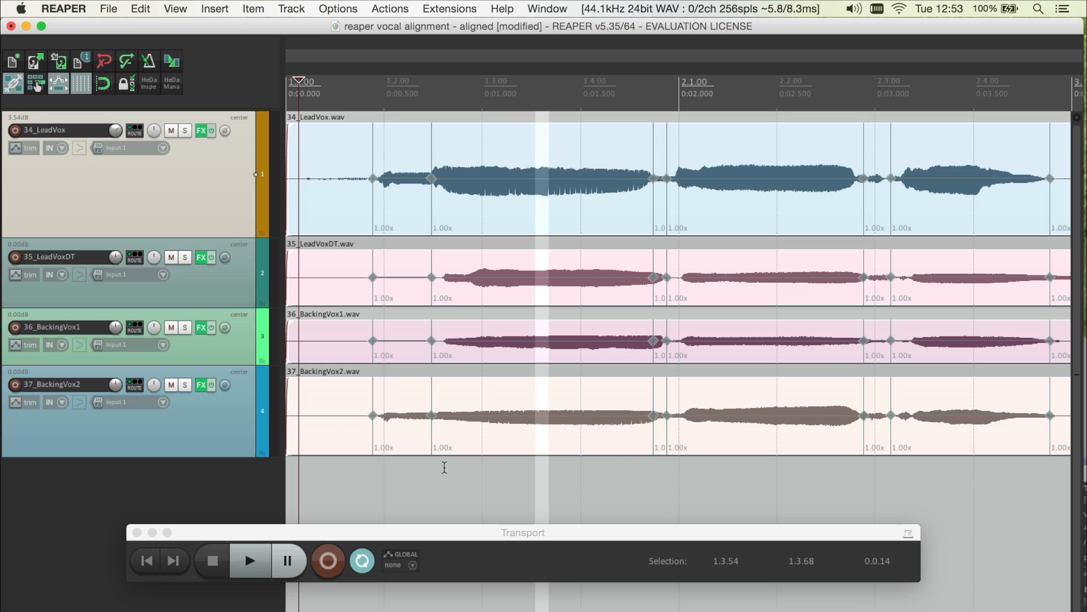
pyautogui.moveTo(441, 477); pyautogui.dragTo(464, 252)
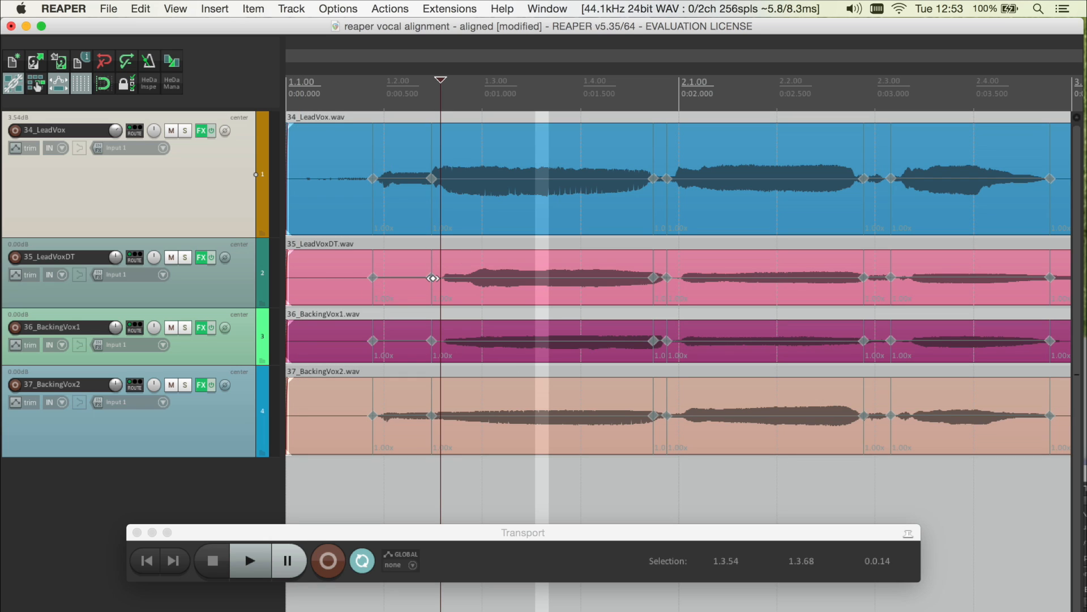
pyautogui.moveTo(433, 278); pyautogui.dragTo(442, 278)
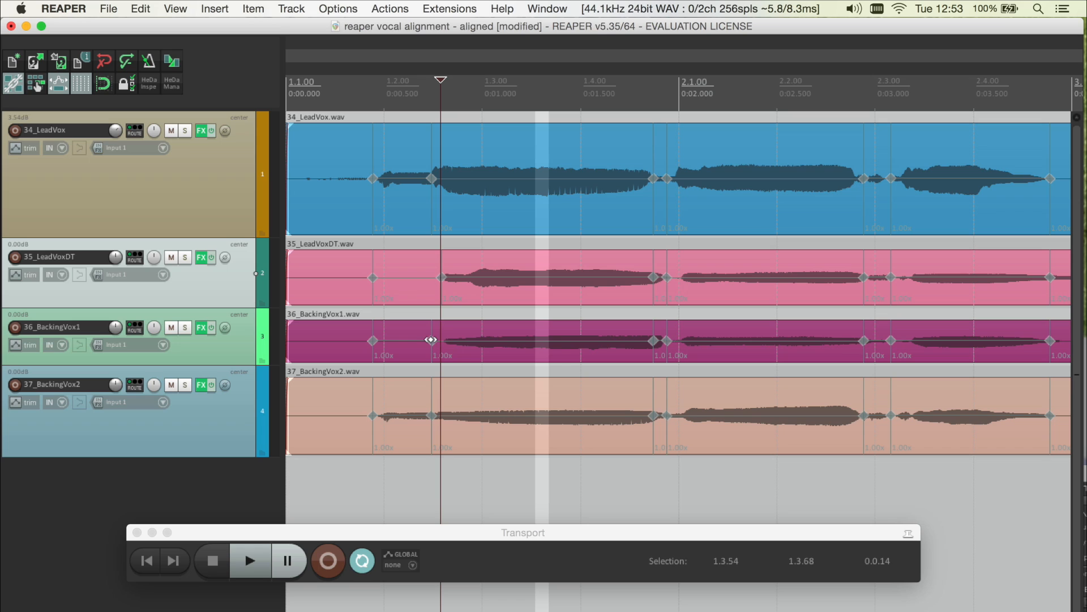
pyautogui.moveTo(433, 340); pyautogui.dragTo(440, 340)
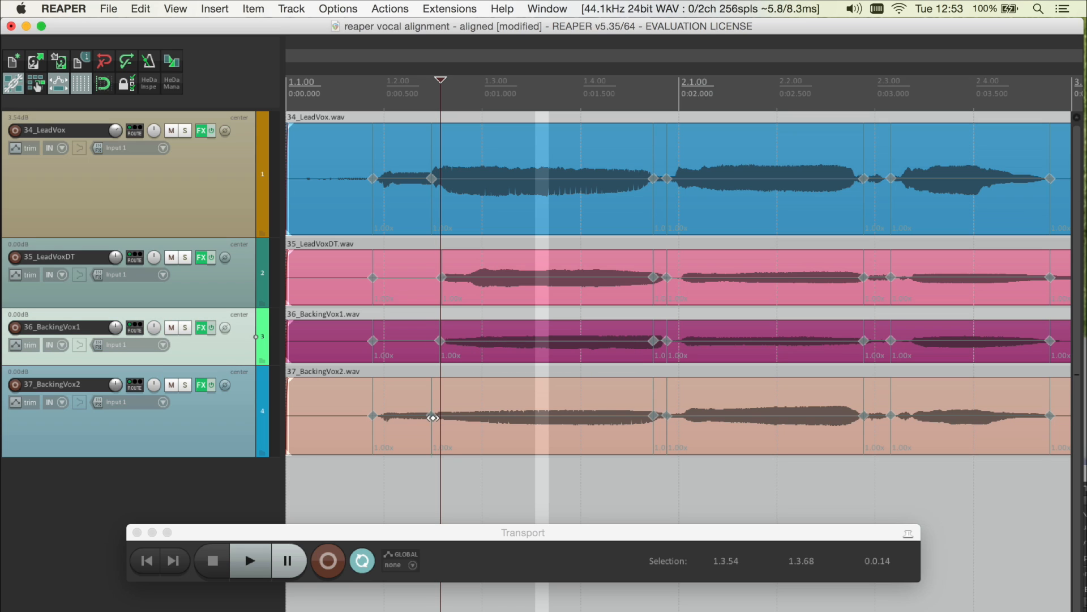
pyautogui.moveTo(432, 416); pyautogui.dragTo(435, 417)
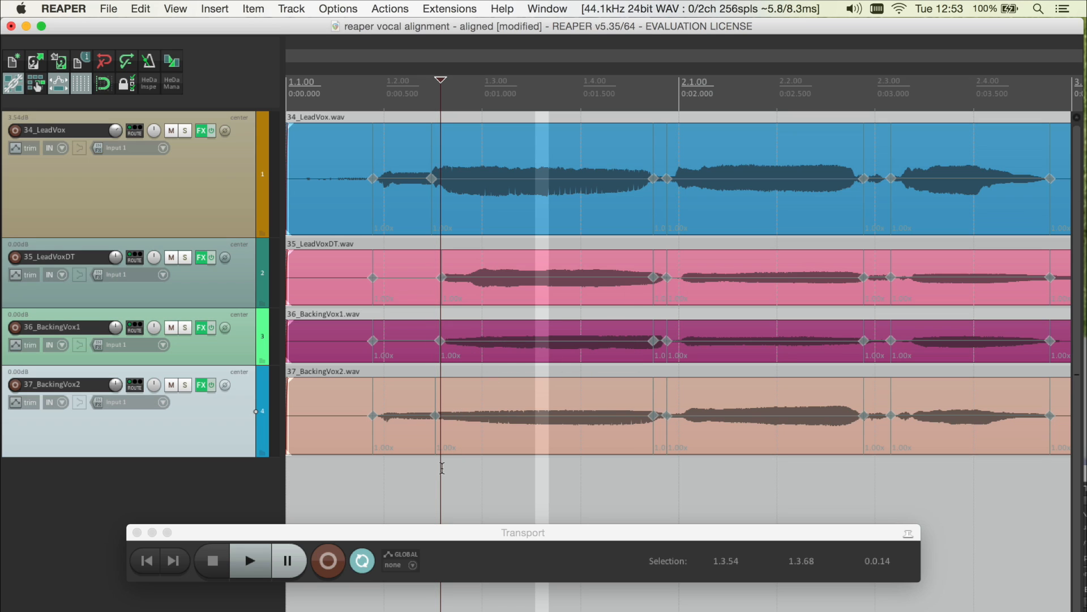
# Select only the three lower vocal items and move their second stretch markers together to line up with the lead vocal's
pyautogui.click(437, 273)
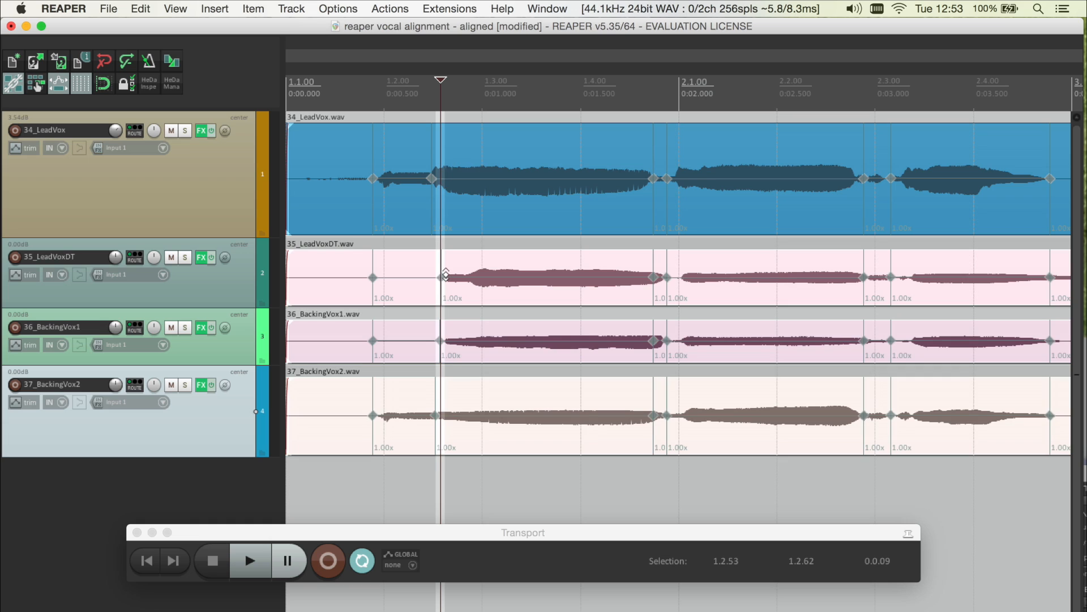
pyautogui.moveTo(436, 416)
pyautogui.mouseDown()
pyautogui.moveTo(448, 412)
pyautogui.moveTo(431, 409)
pyautogui.mouseUp()
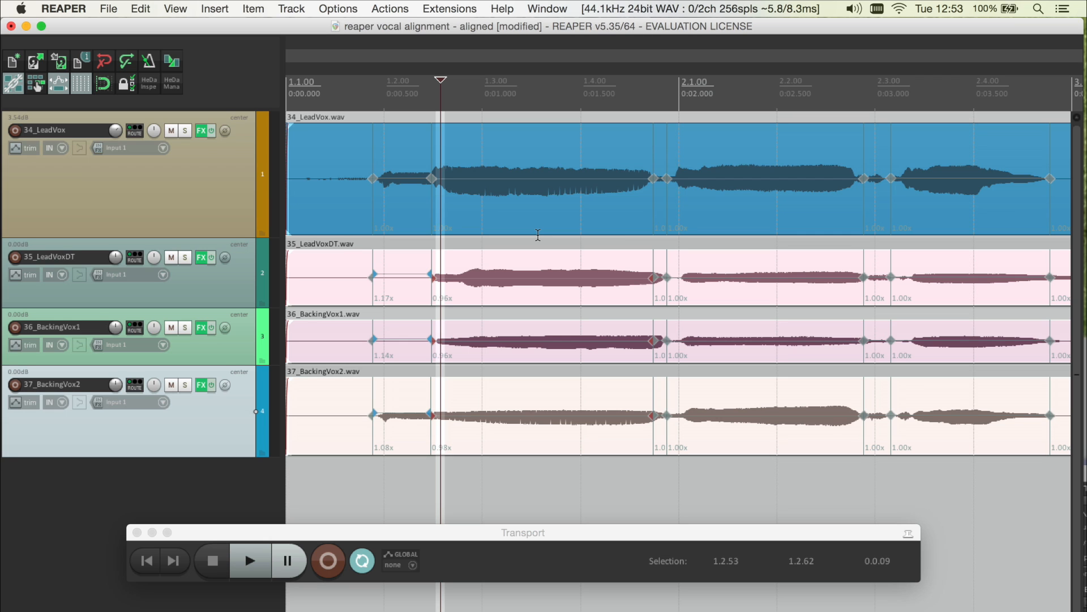
pyautogui.scroll(-6, 538, 235)
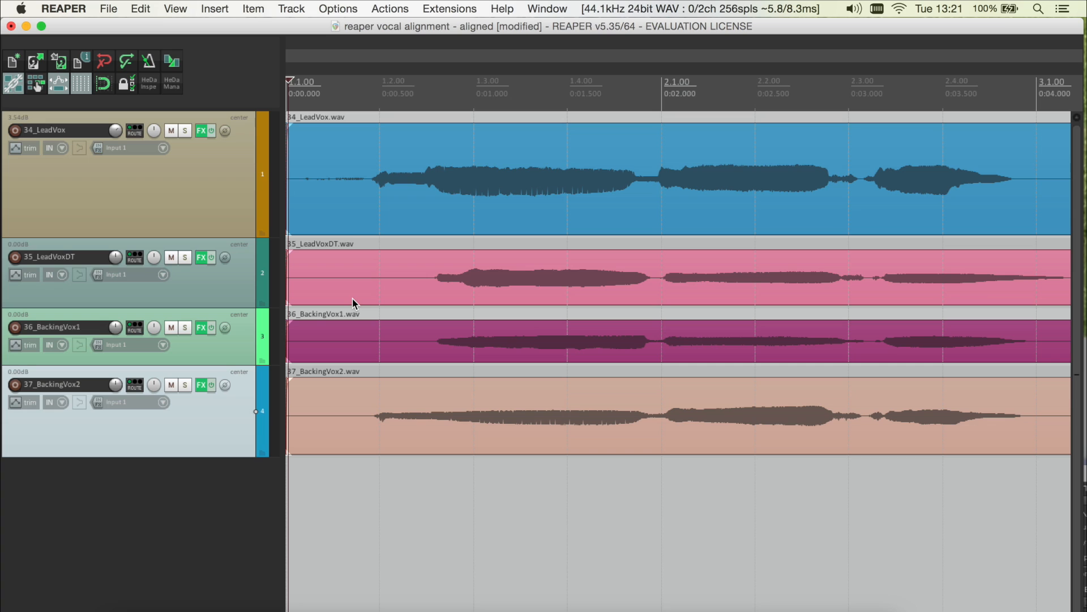
# Select all four unmarked vocal items, open the Dynamic split items dialog for them and reposition the dialog
pyautogui.moveTo(352, 520); pyautogui.dragTo(420, 205)
pyautogui.moveTo(451, 541); pyautogui.dragTo(468, 151)
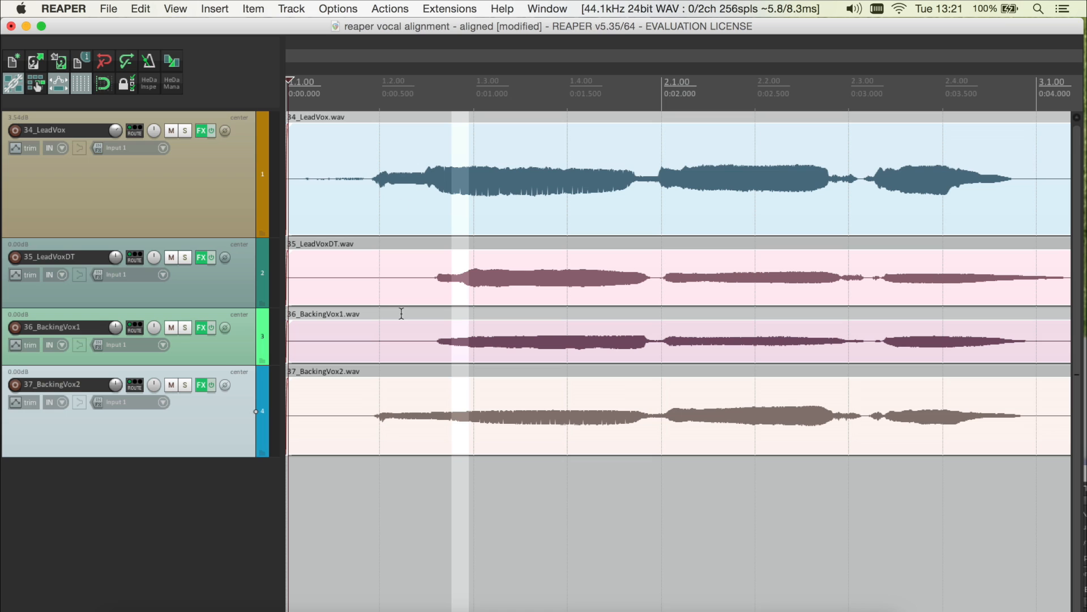
pyautogui.press('d')
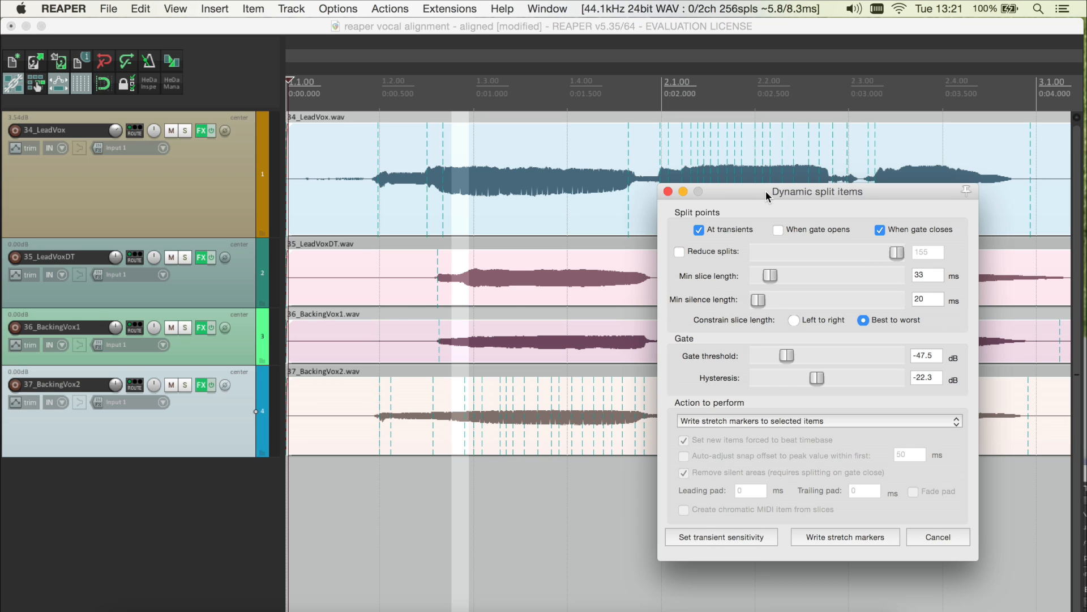
pyautogui.moveTo(767, 193); pyautogui.dragTo(432, 267)
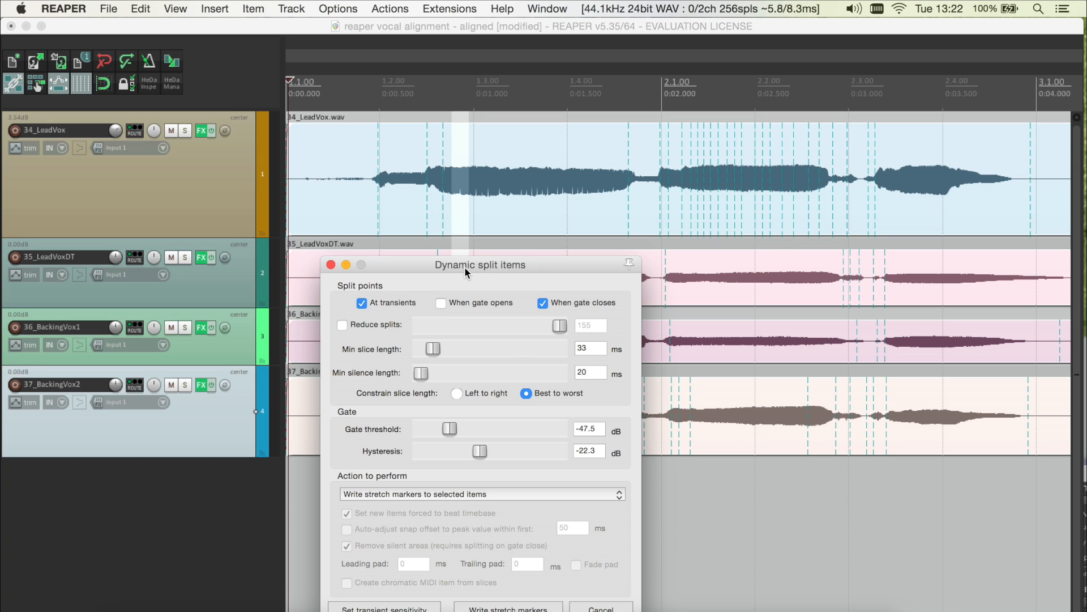
pyautogui.moveTo(466, 272); pyautogui.dragTo(589, 235)
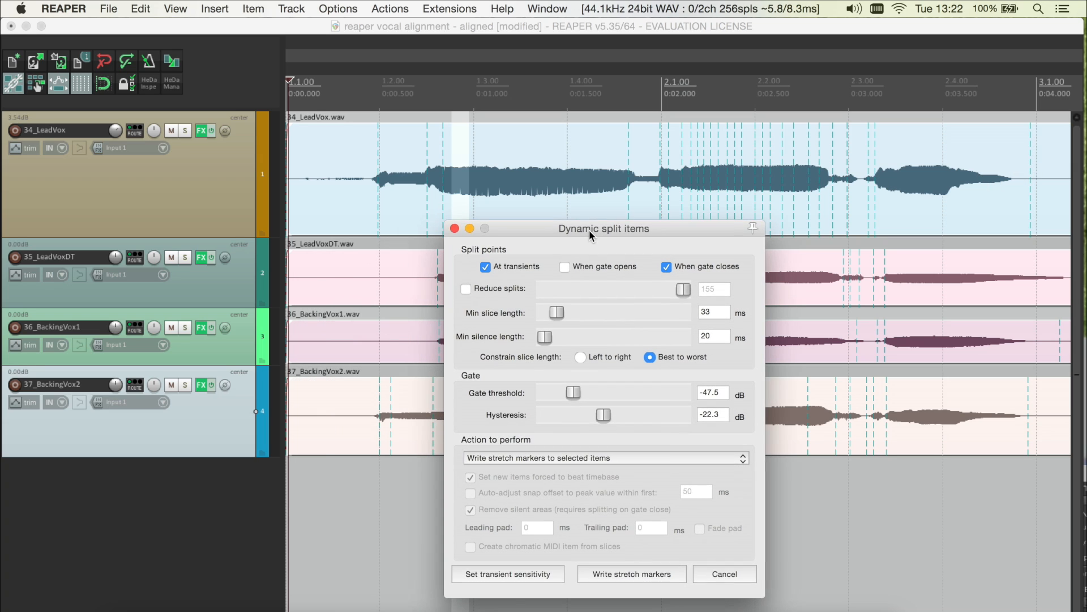
# Lower the transient detection sensitivity slightly and write stretch markers to the selected items at the detected split points
pyautogui.click(514, 573)
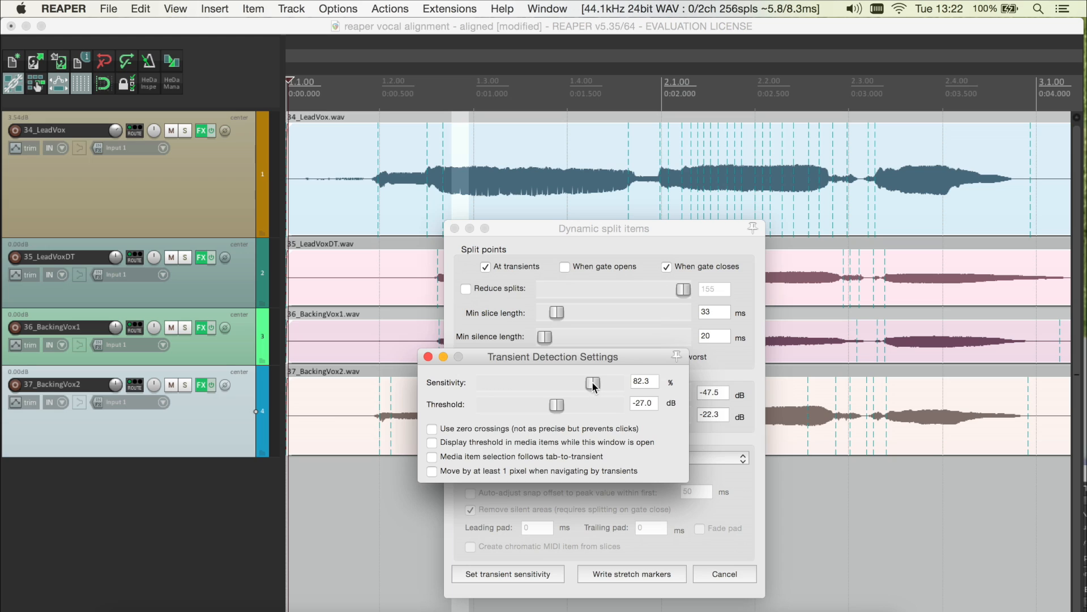
pyautogui.moveTo(595, 383)
pyautogui.mouseDown()
pyautogui.moveTo(569, 381)
pyautogui.moveTo(588, 379)
pyautogui.mouseUp()
pyautogui.click(428, 357)
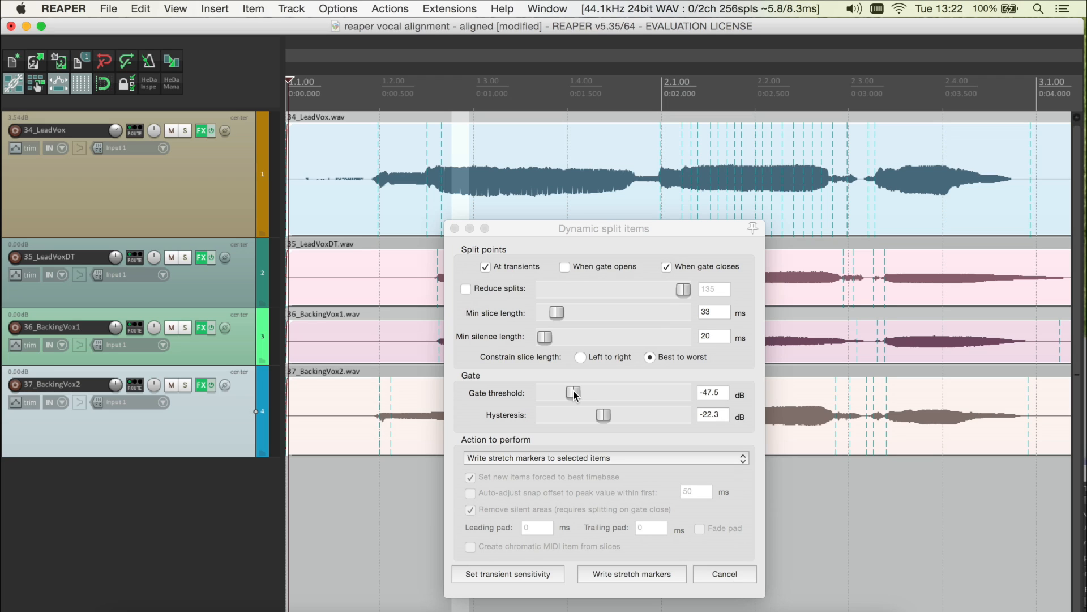
pyautogui.click(534, 458)
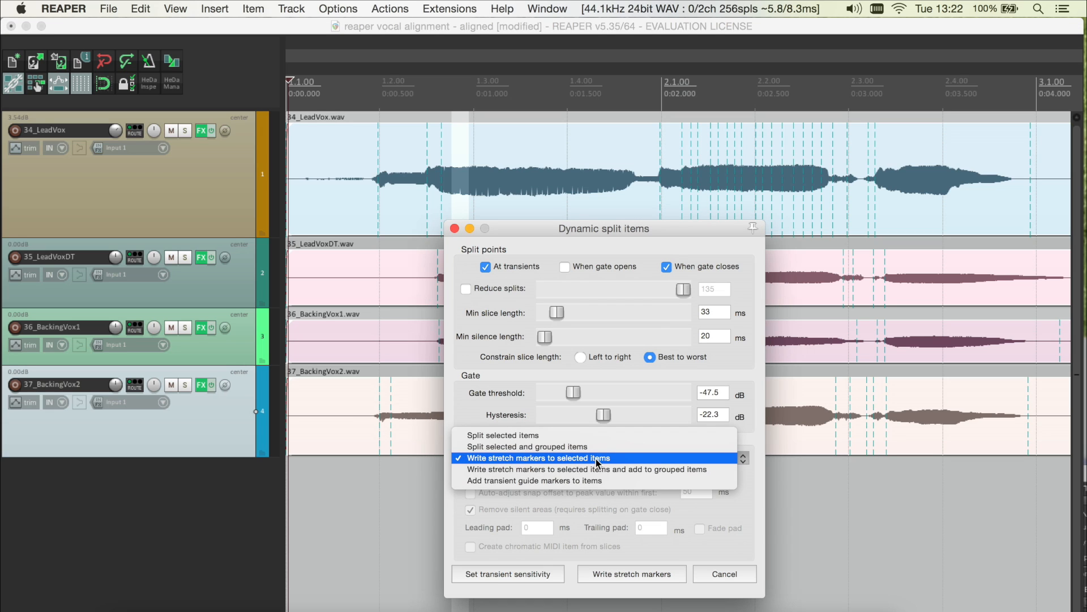
pyautogui.click(637, 573)
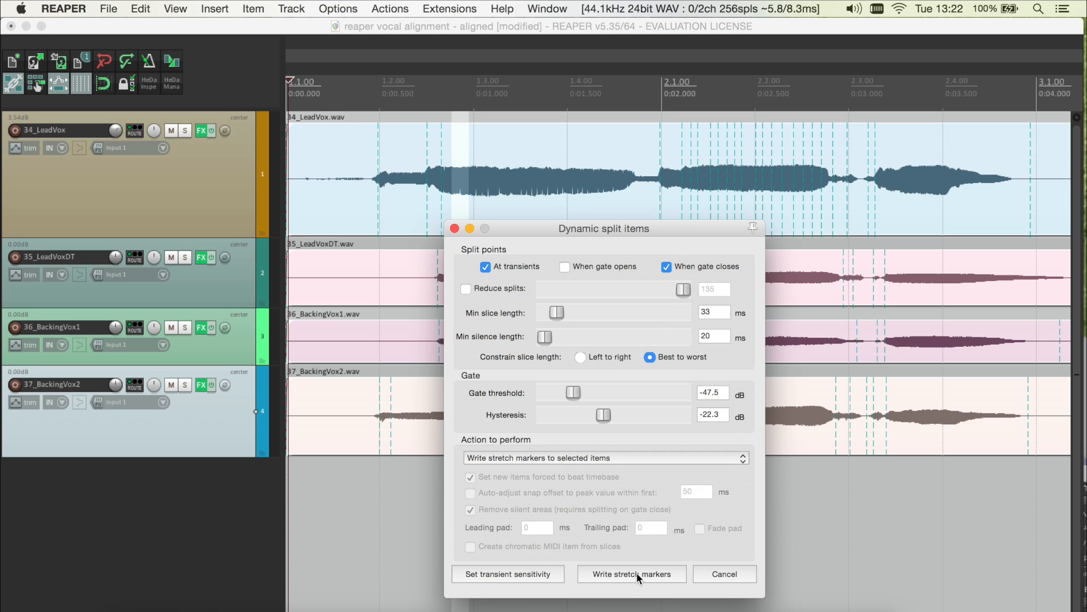
pyautogui.click(652, 572)
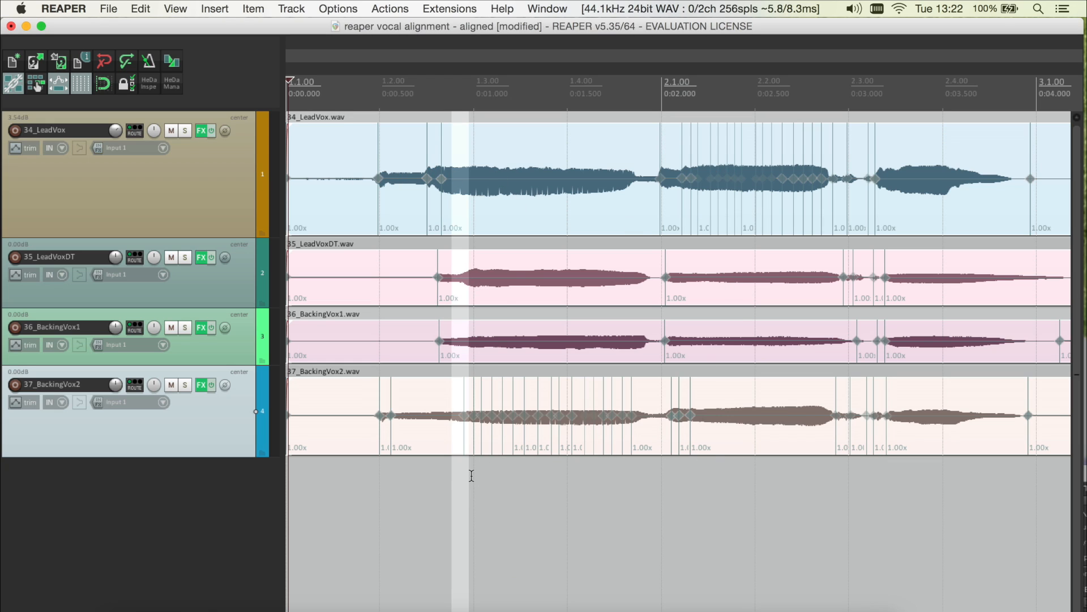
# Delete the surplus stretch markers inside 37_BackingVox2's first sustained word and inside the second phrase of all four items
pyautogui.moveTo(448, 471); pyautogui.dragTo(637, 416)
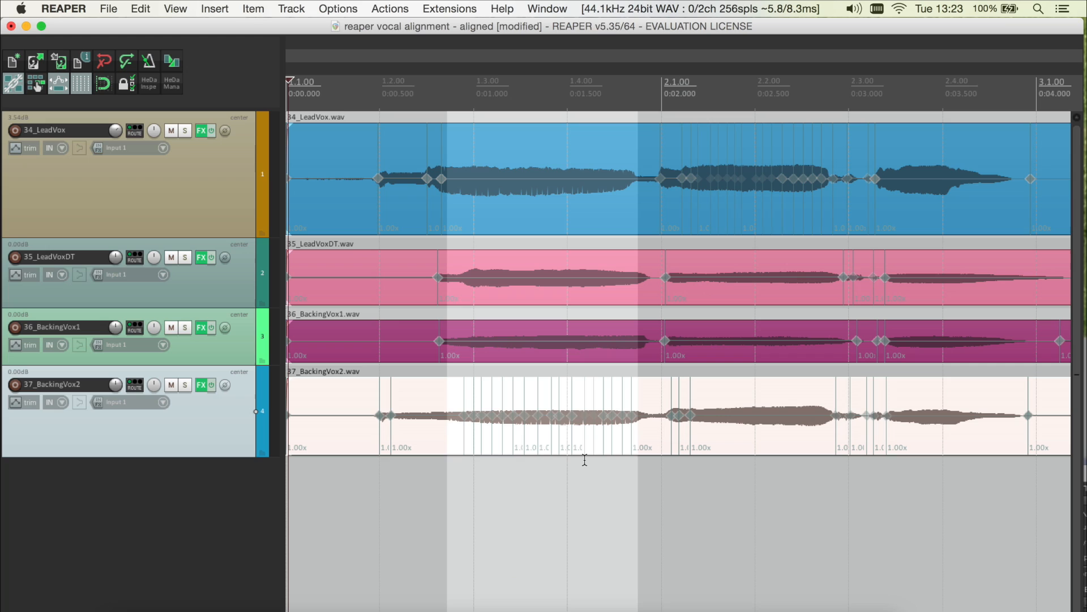
pyautogui.press('Delete')
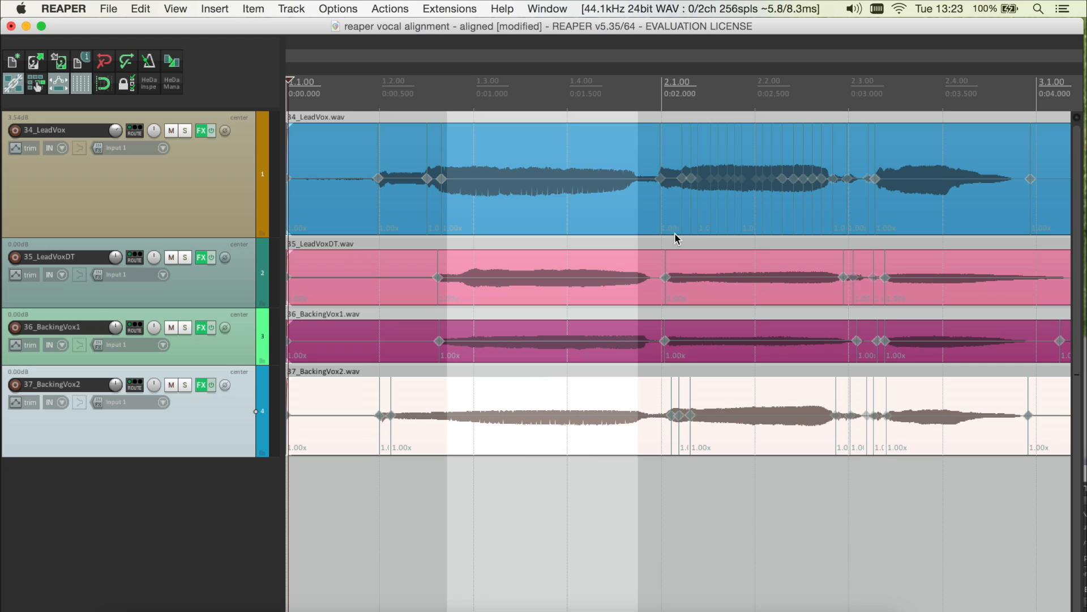
pyautogui.click(688, 479)
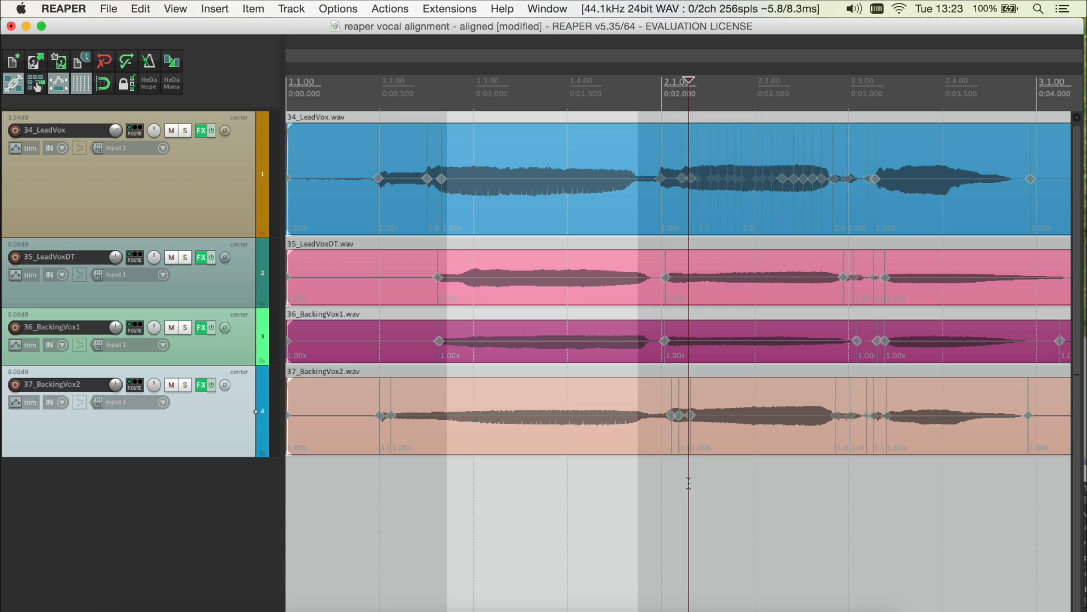
pyautogui.moveTo(679, 471)
pyautogui.mouseDown()
pyautogui.moveTo(703, 195)
pyautogui.moveTo(777, 154)
pyautogui.moveTo(840, 142)
pyautogui.moveTo(828, 150)
pyautogui.mouseUp()
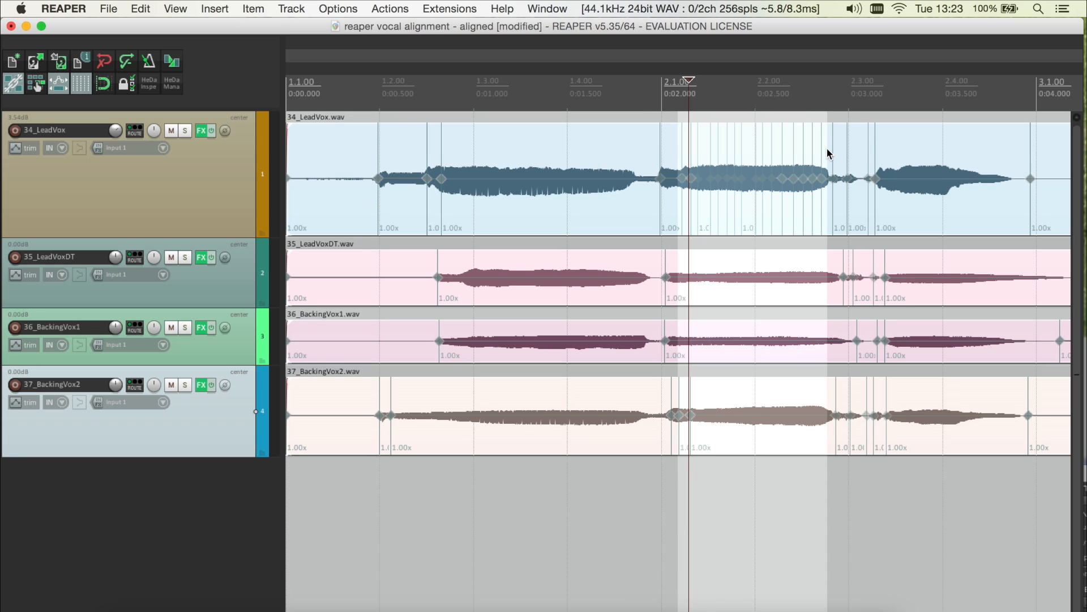
pyautogui.press('Delete')
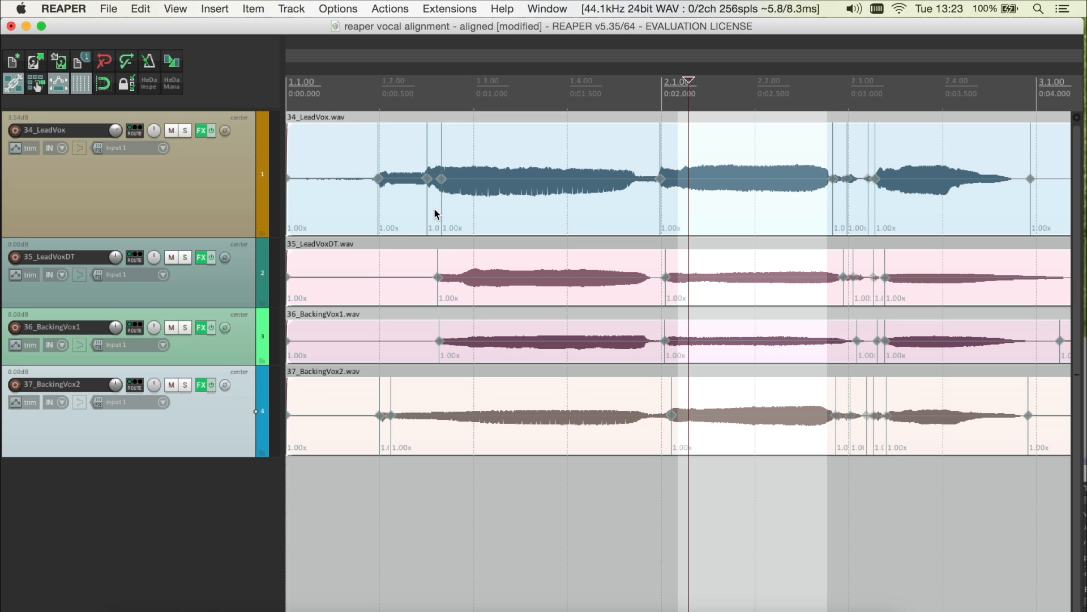
# Add a stretch marker at the first sustained word's start on 37_BackingVox2, then select all four items and move that marker slightly later
pyautogui.click(448, 480)
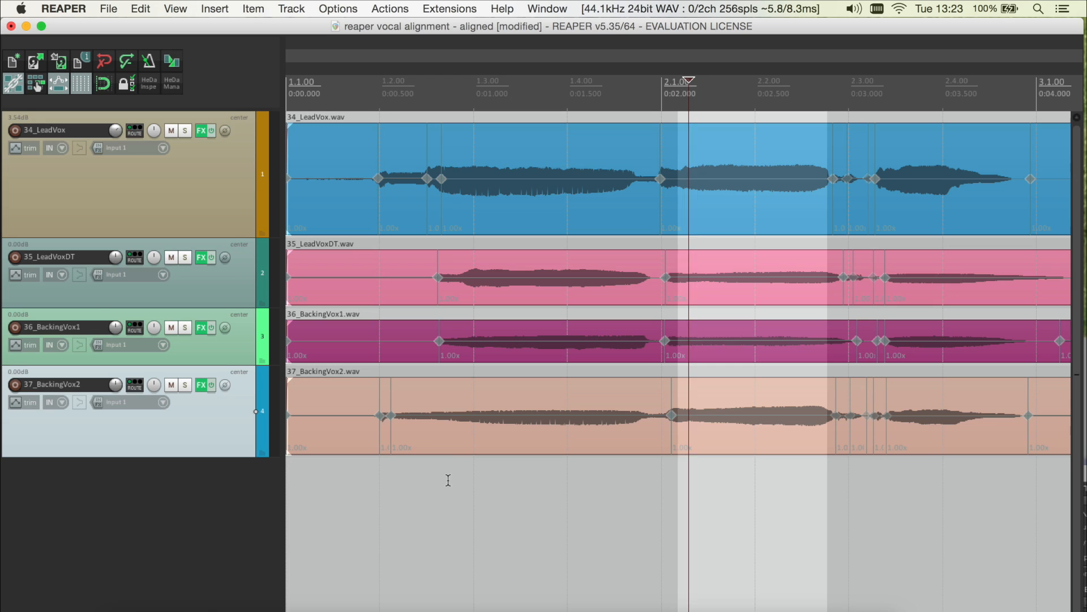
pyautogui.click(432, 417)
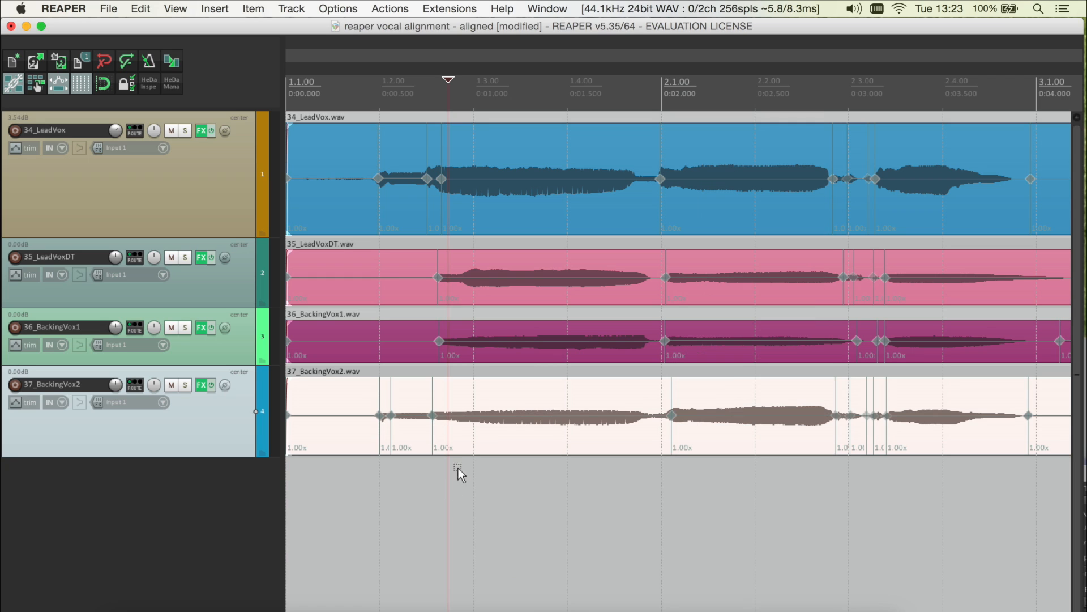
pyautogui.moveTo(457, 471); pyautogui.dragTo(473, 473)
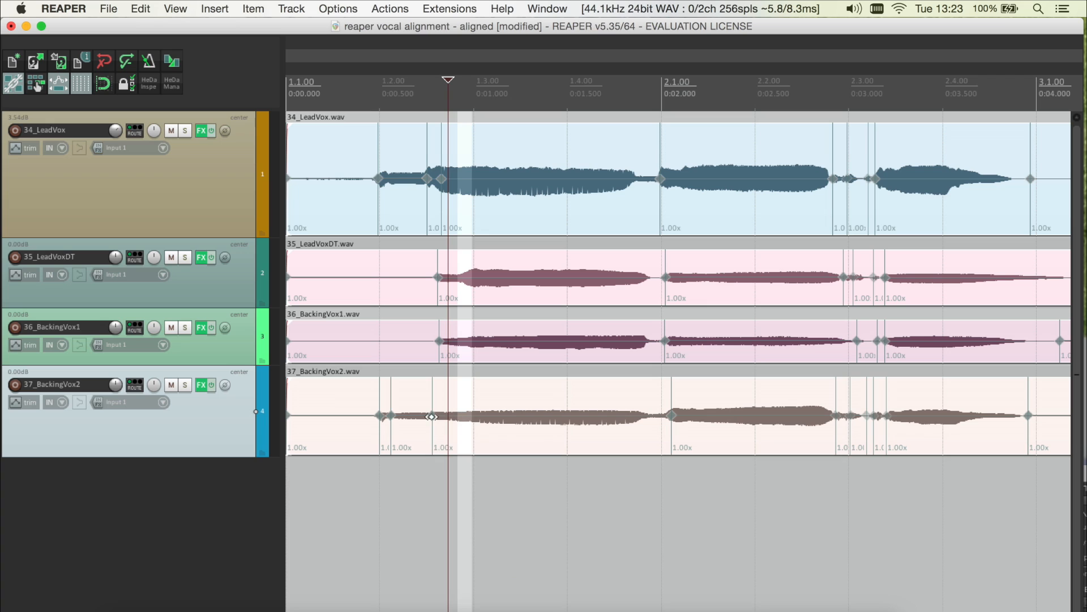
pyautogui.moveTo(432, 415); pyautogui.dragTo(443, 414)
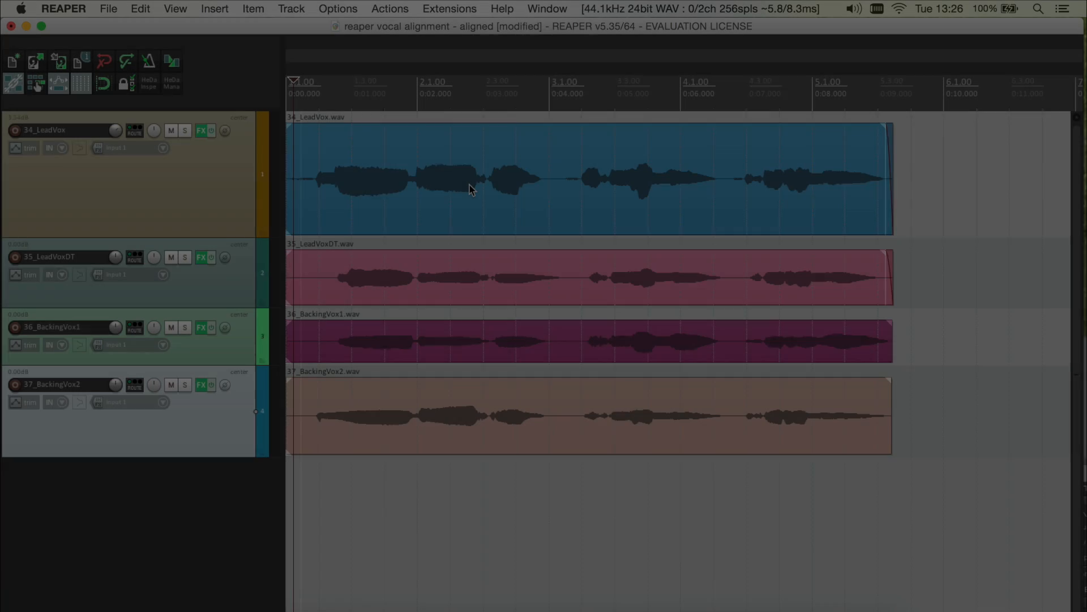
# Play the first group of four unmarked vocal items from the project start, stop near their end, and play the passage again
pyautogui.scroll(1, 470, 184)
pyautogui.scroll(-4, 470, 185)
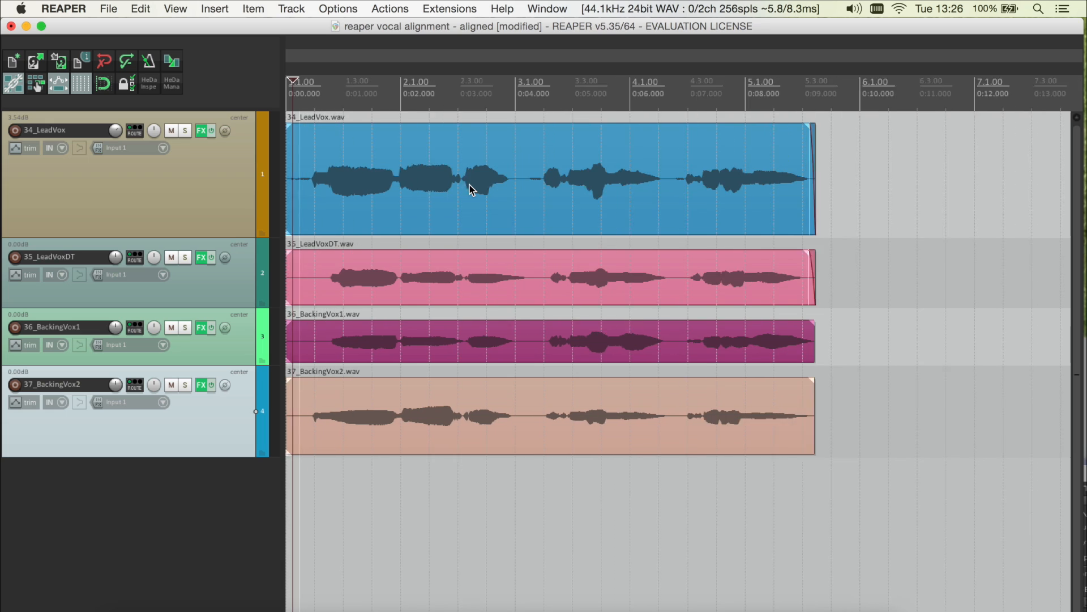
pyautogui.scroll(-1, 469, 185)
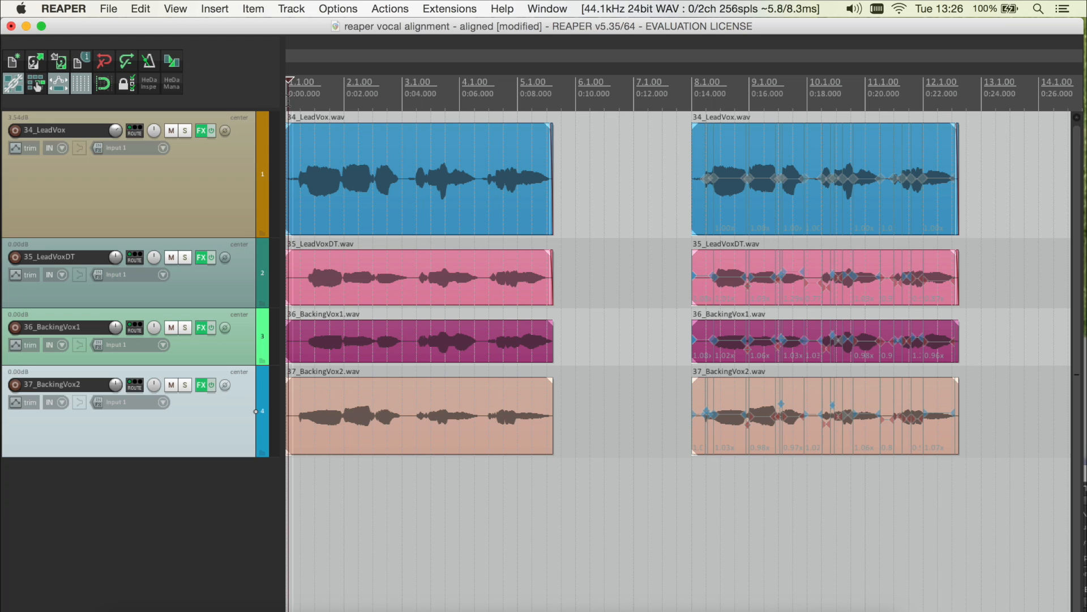
pyautogui.press('space')
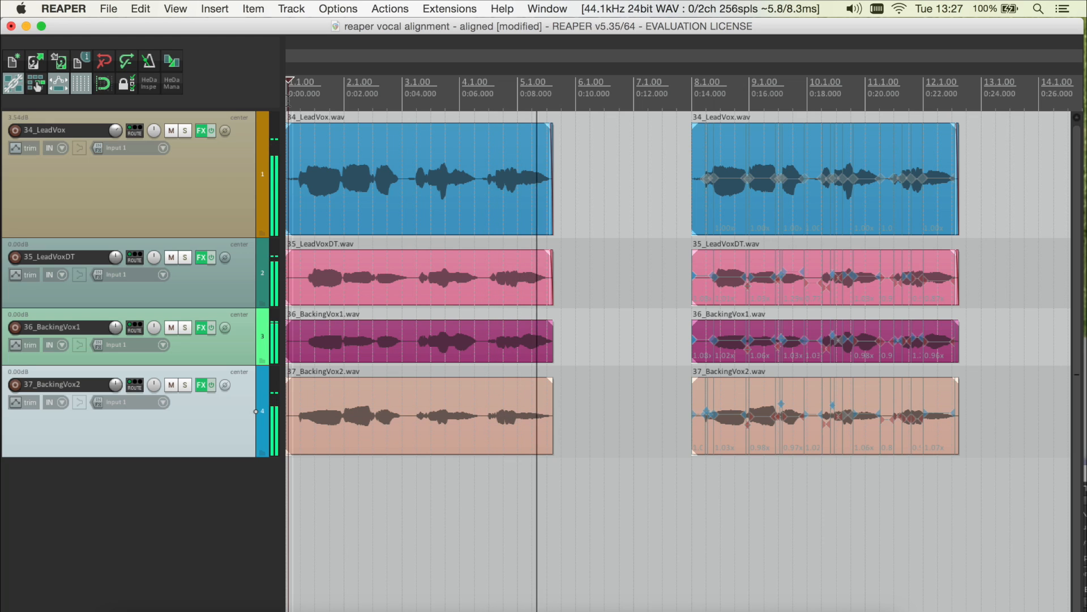
pyautogui.press('space')
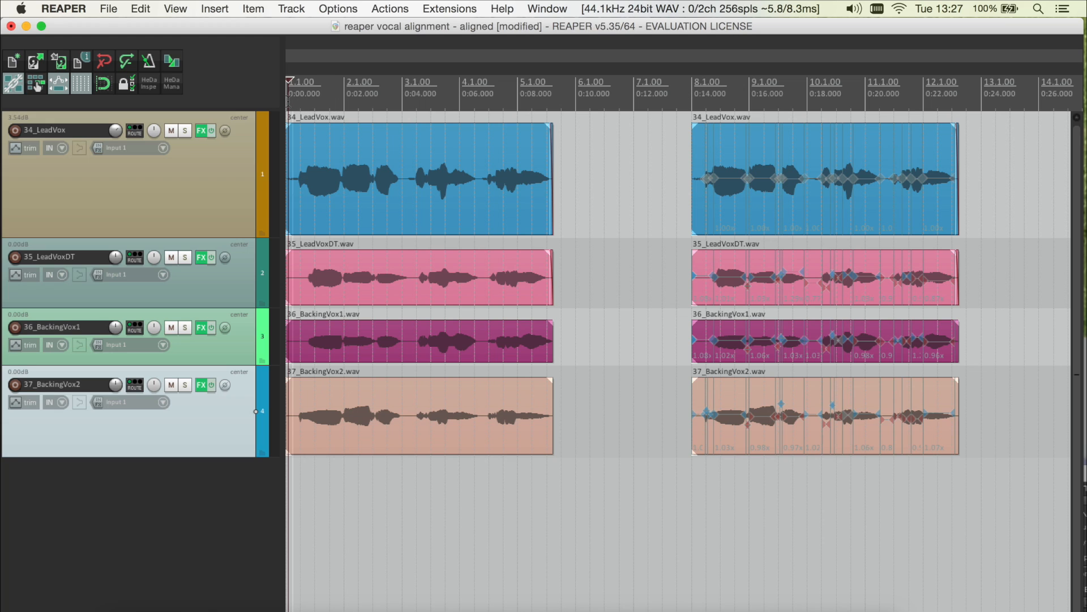
pyautogui.press('space')
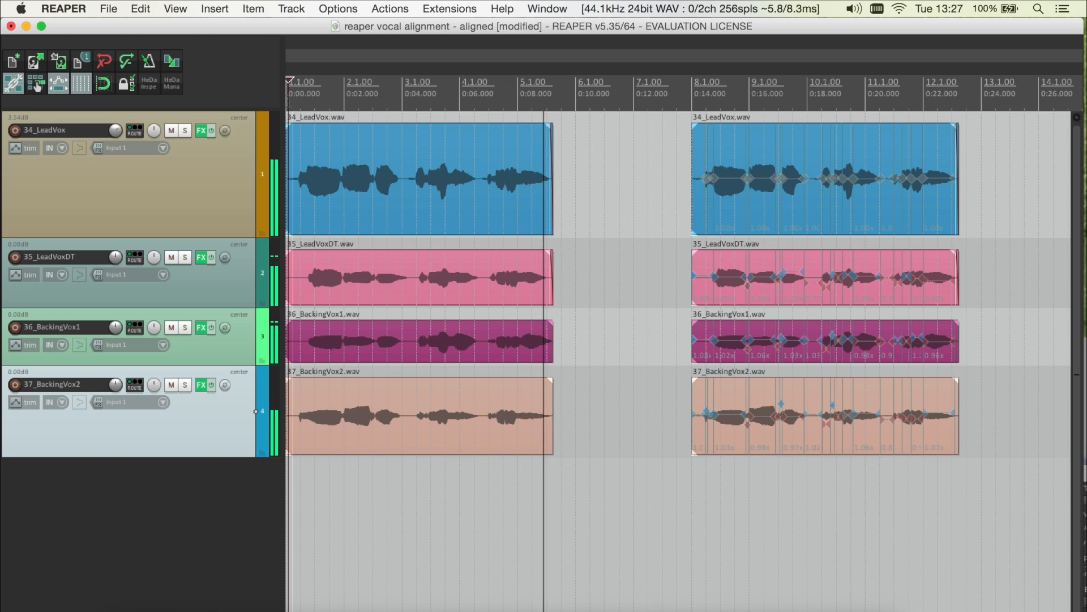
pyautogui.press('space')
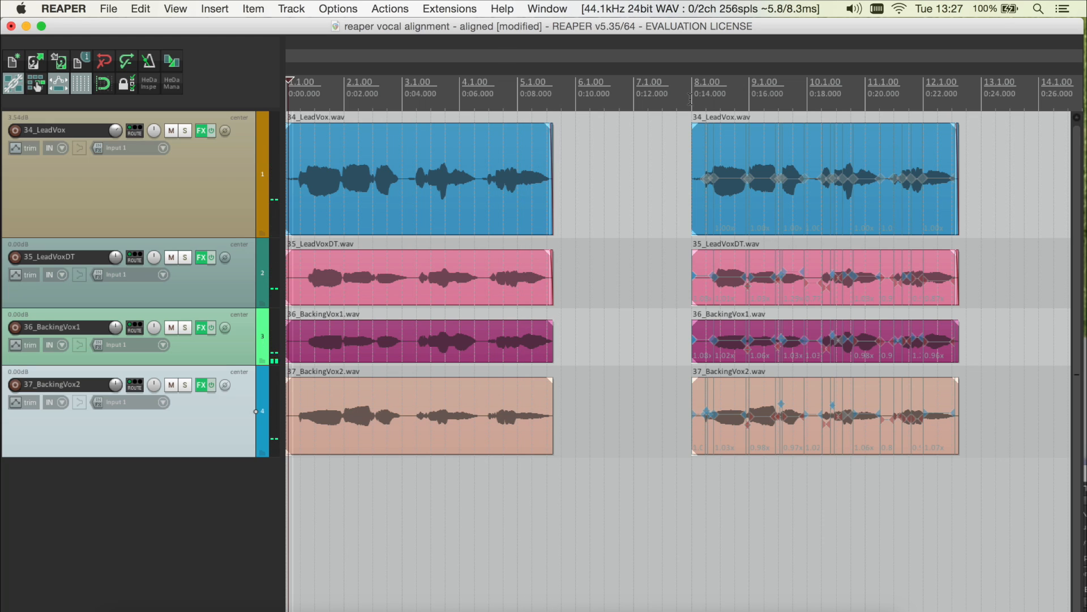
# Place the edit cursor just before measure 8.1.00 and play the second group of vocal items with stretch markers, stopping near their end
pyautogui.click(690, 98)
pyautogui.press('space')
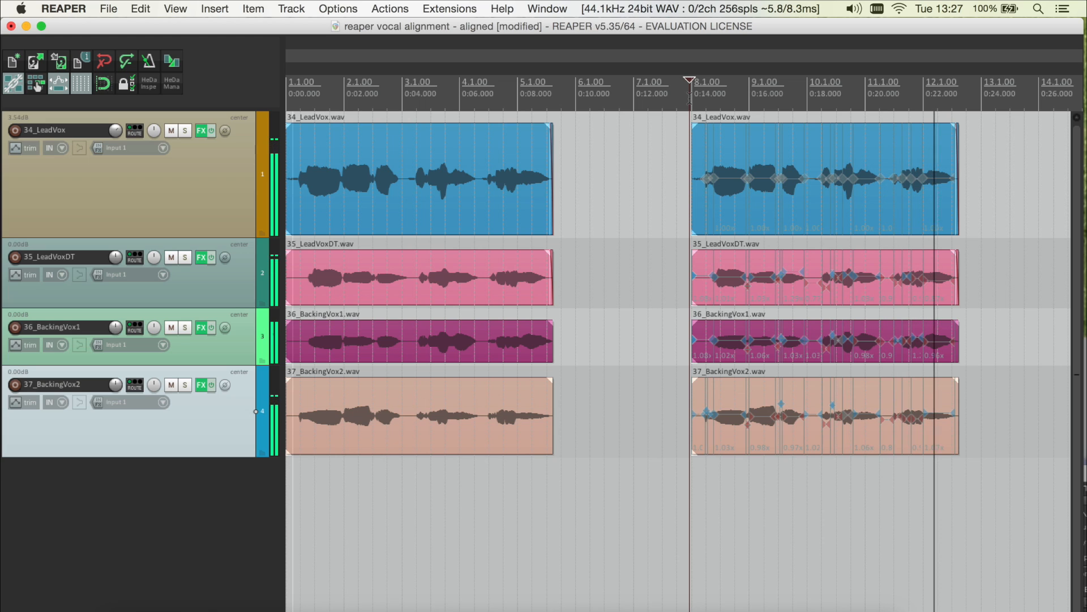
pyautogui.press('space')
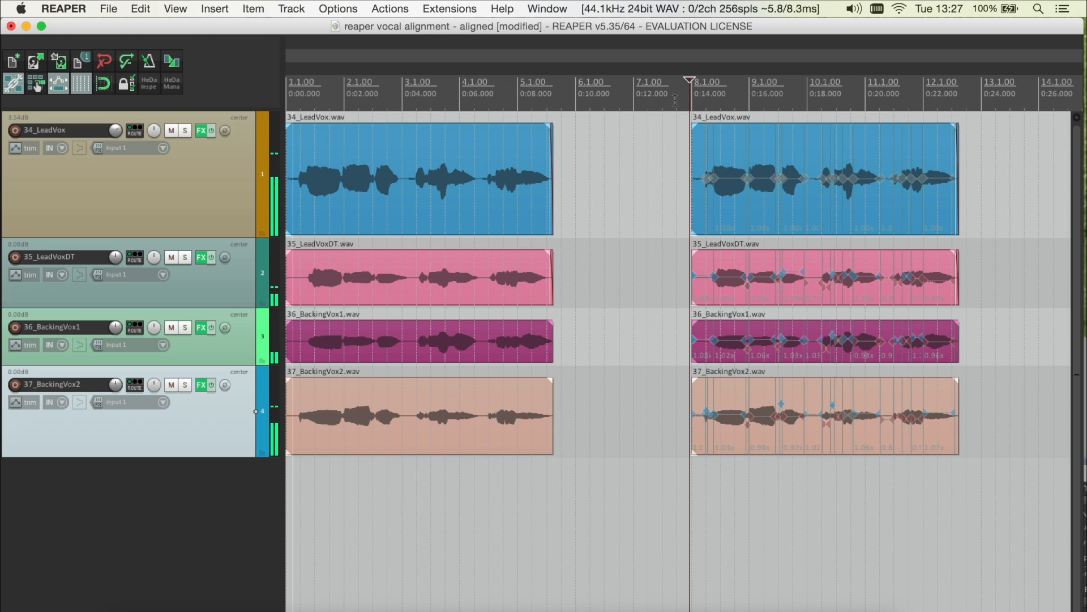